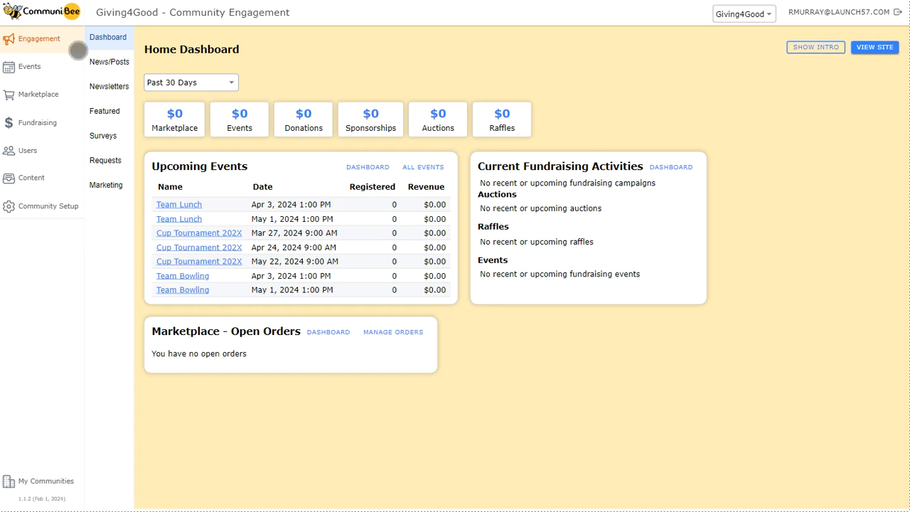
Create a fundraising campaign "Let's Build a Spray Park!" with a displayed 15,000 goal, a short description and a feature image, and save it.
left_click(55, 124)
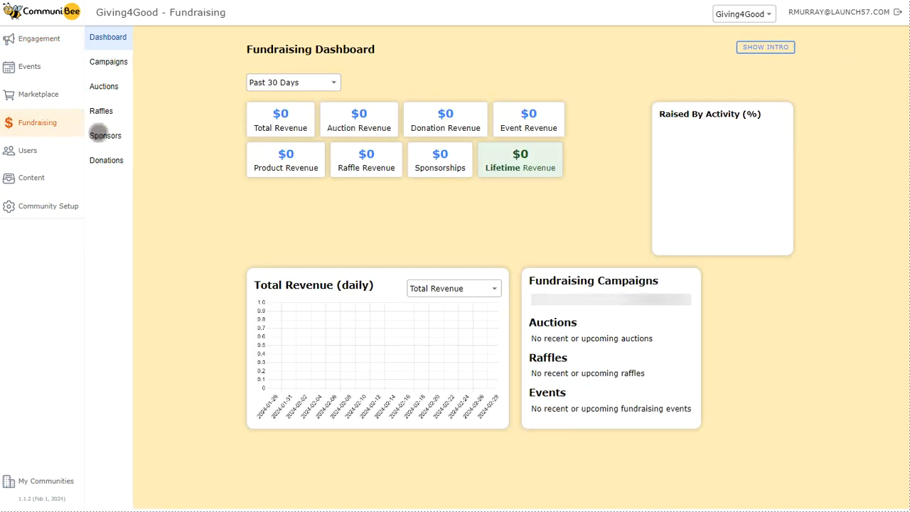
left_click(115, 68)
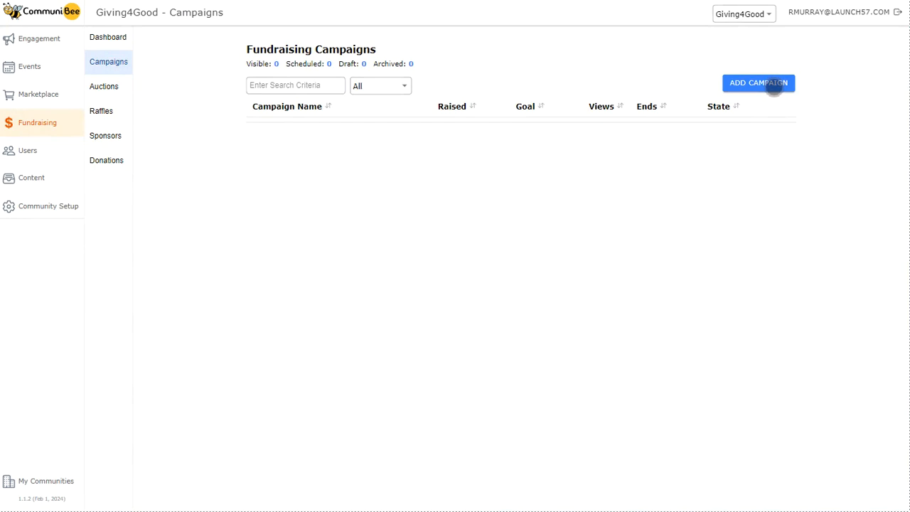
left_click(773, 85)
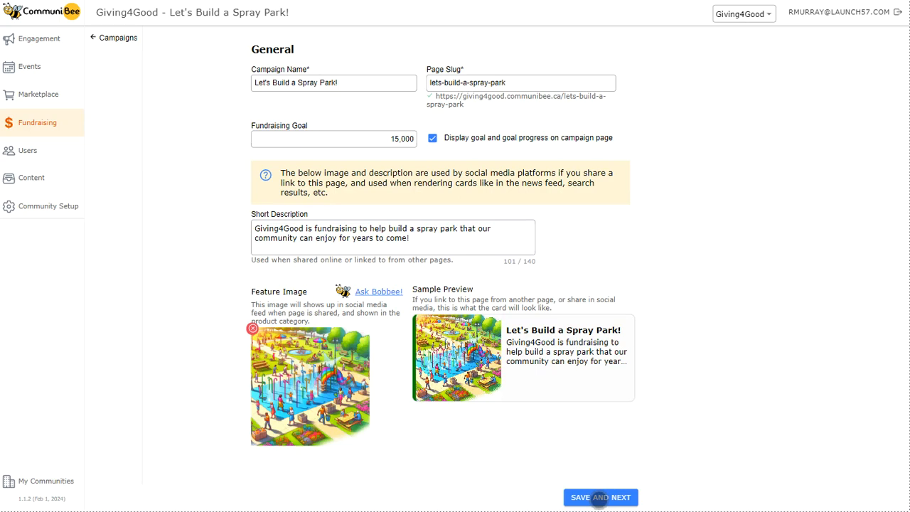
left_click(599, 497)
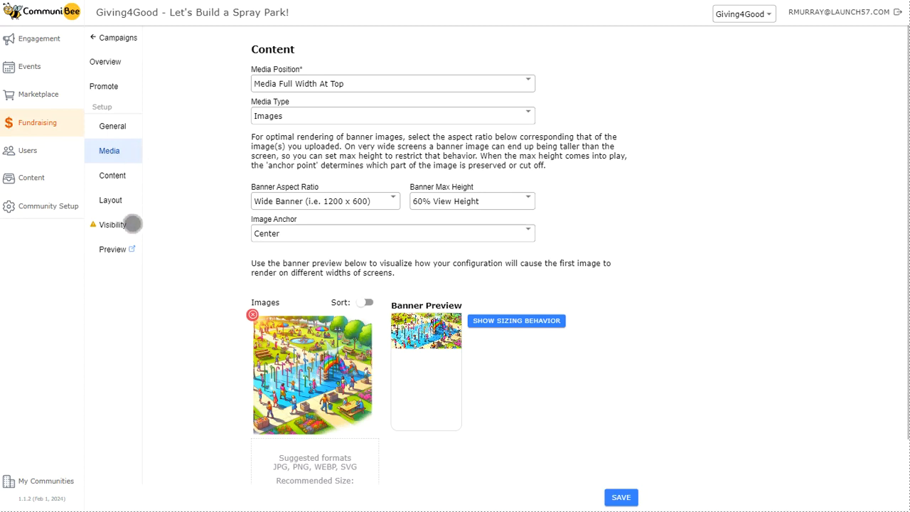
Check the campaign's visibility settings and preview its public page from the banner to the footer.
left_click(127, 224)
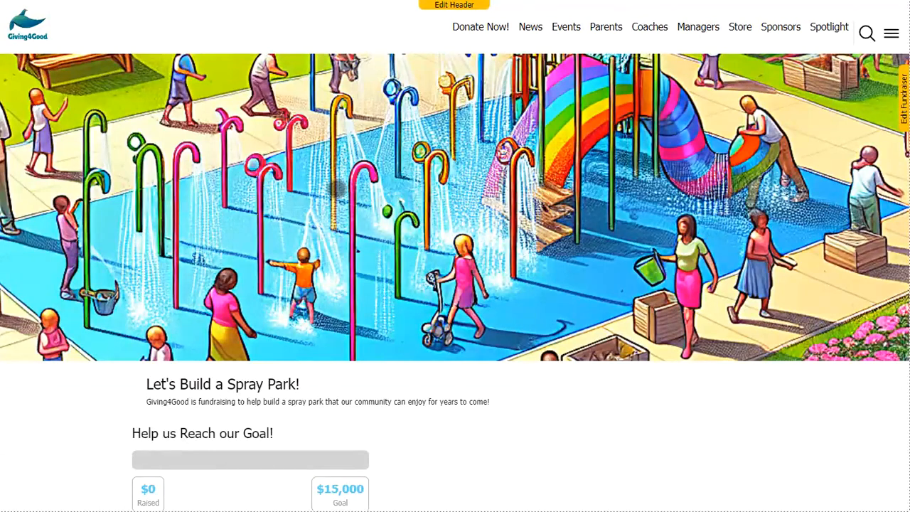
scroll(337, 217, "down", 1)
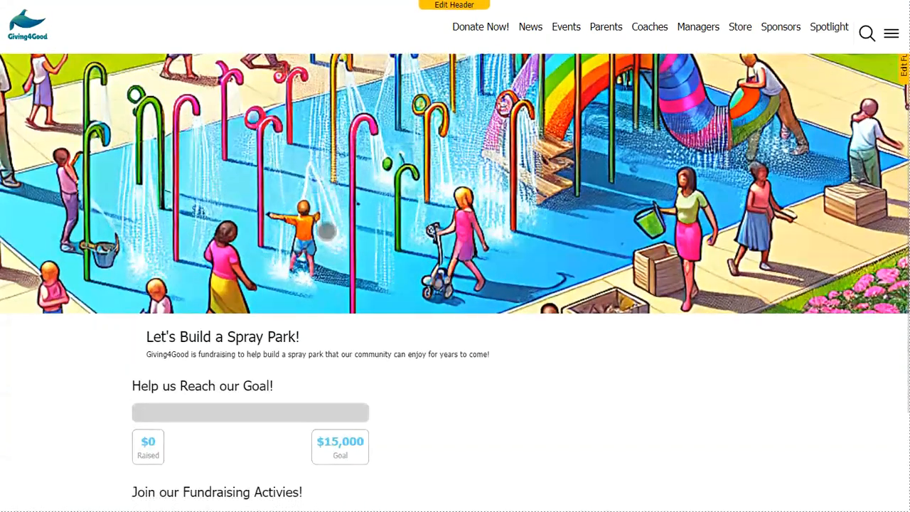
scroll(327, 229, "down", 3)
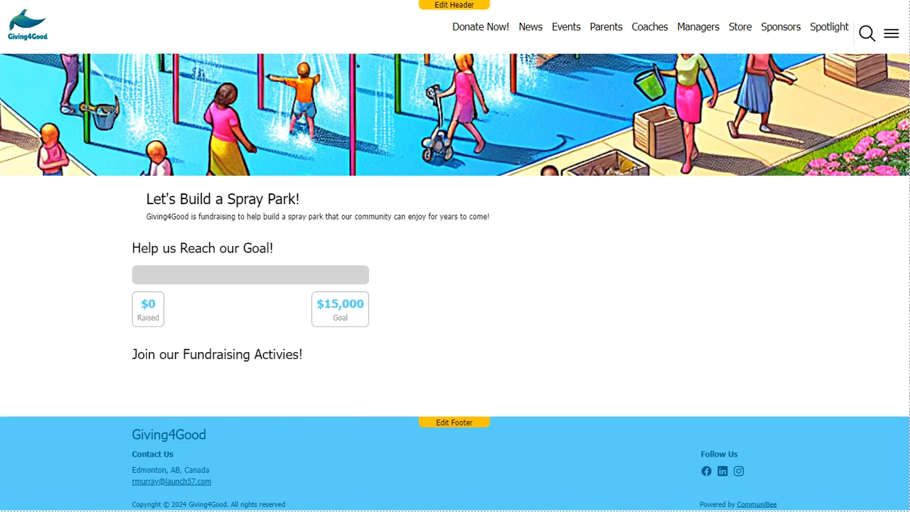
key("ctrl+w")
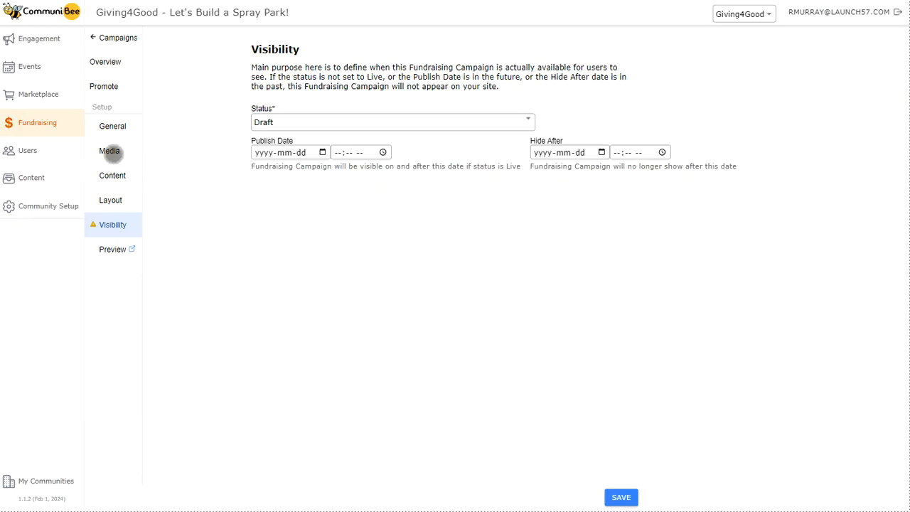
Save the campaign's media settings and write its content, starting "Join us in making a splash in our neighborhood!" and stating the $15,000 target.
left_click(110, 151)
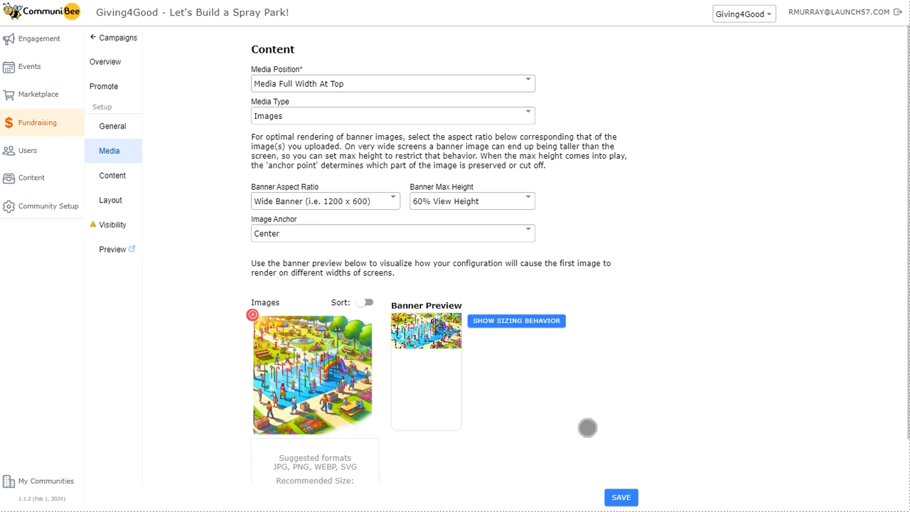
left_click(617, 497)
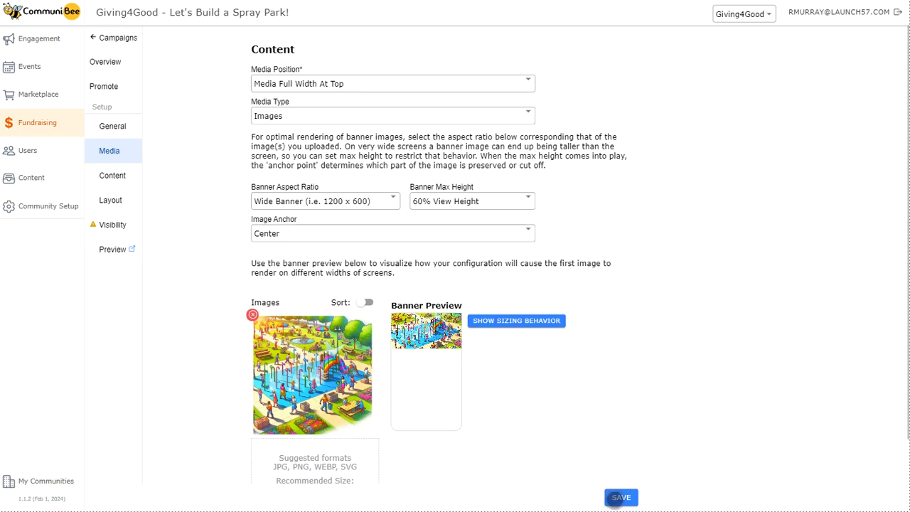
left_click(137, 183)
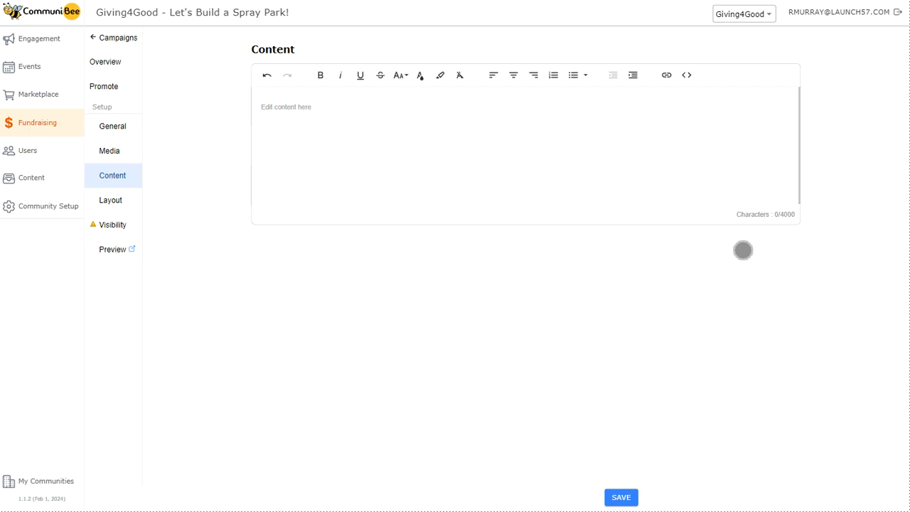
type("Join us in making a splash in our neighborhood! Our community is coming together to fundraise for a much-needed addition to our local park: a vibrant and fun-filled spray park. This exciting project aims to provide a safe, accessible, and refreshing play area for children and families, especially during the hot summer months. We aim to raise $15,000 to cover the costs of designing, constructing, and maintaining the spray park. This includes water features, seating areas, shade structures, and landscaping to create a welcoming and accessible environment for everyone.")
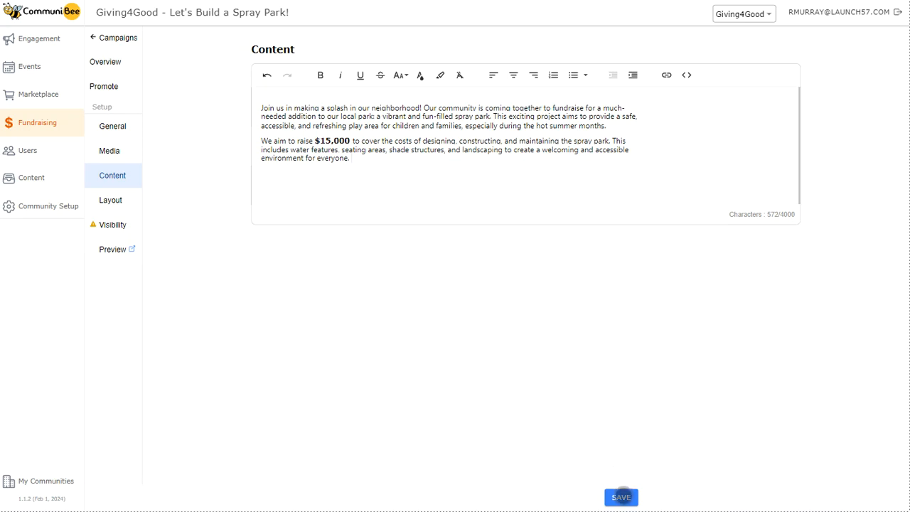
Review the campaign's layout and the updated public page, including the new description, goal and fundraising activities sections.
left_click(134, 201)
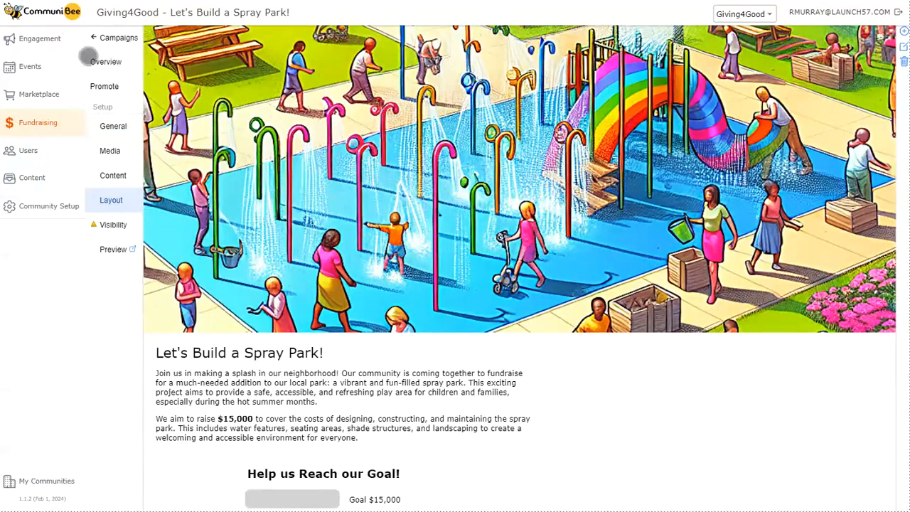
scroll(449, 377, "down", 1)
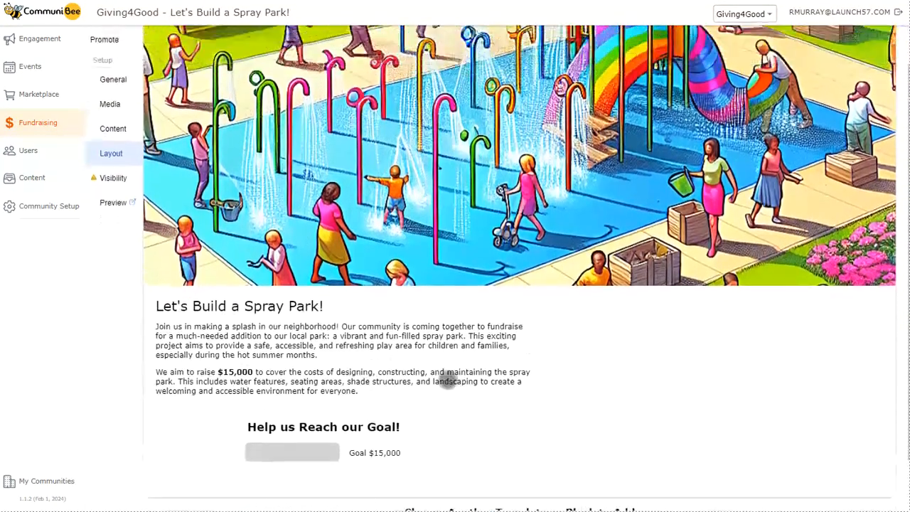
scroll(449, 378, "up", 1)
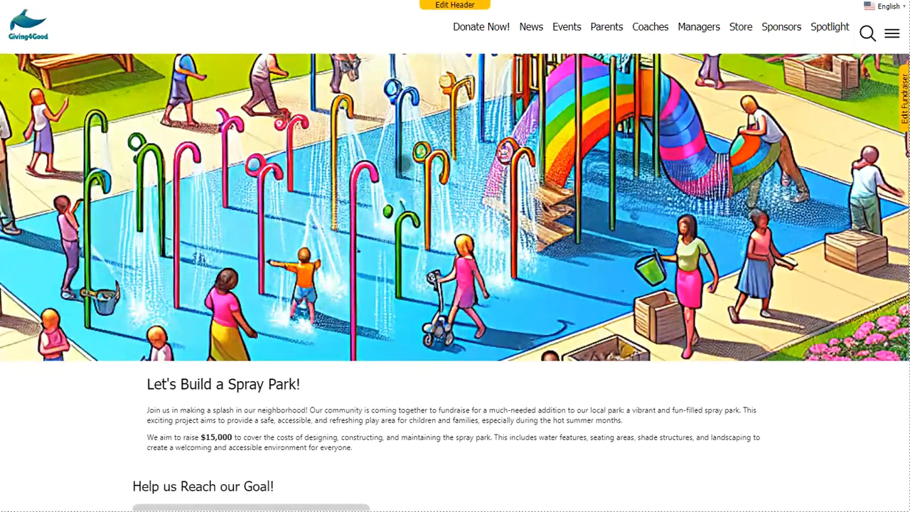
scroll(296, 294, "down", 2)
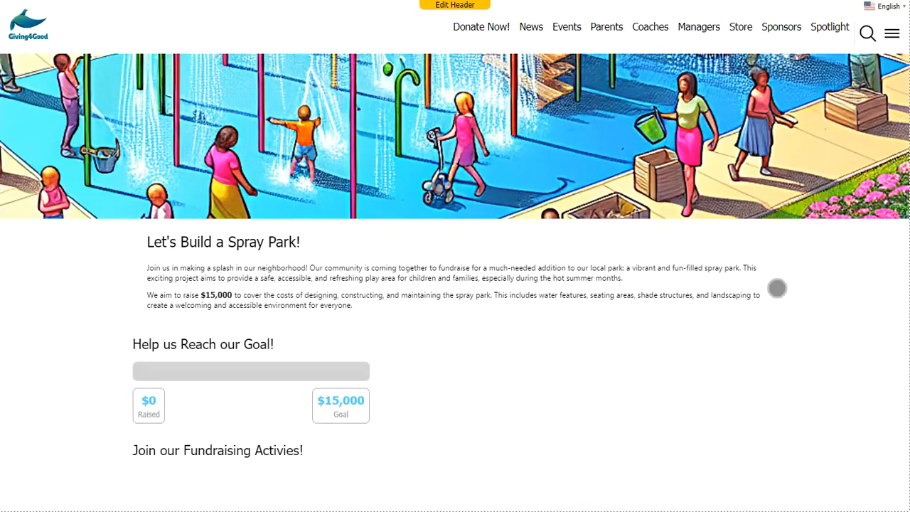
scroll(777, 288, "down", 3)
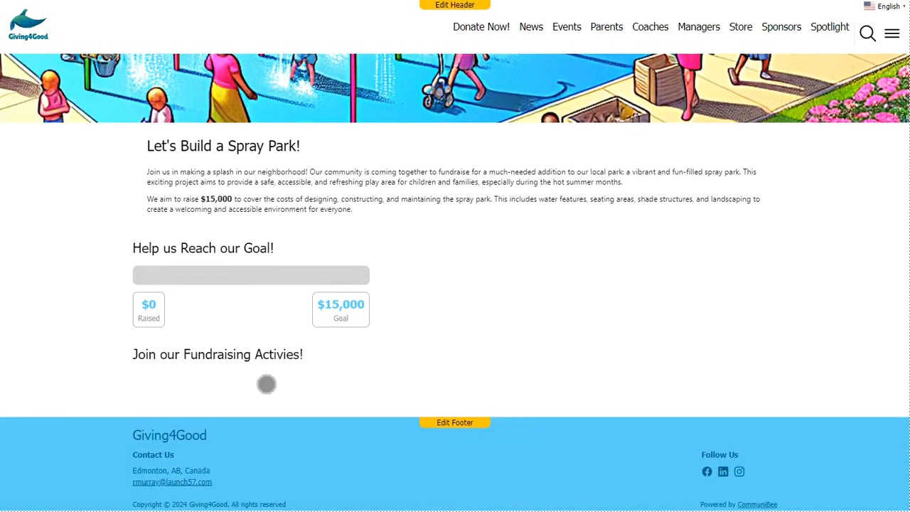
scroll(265, 375, "up", 5)
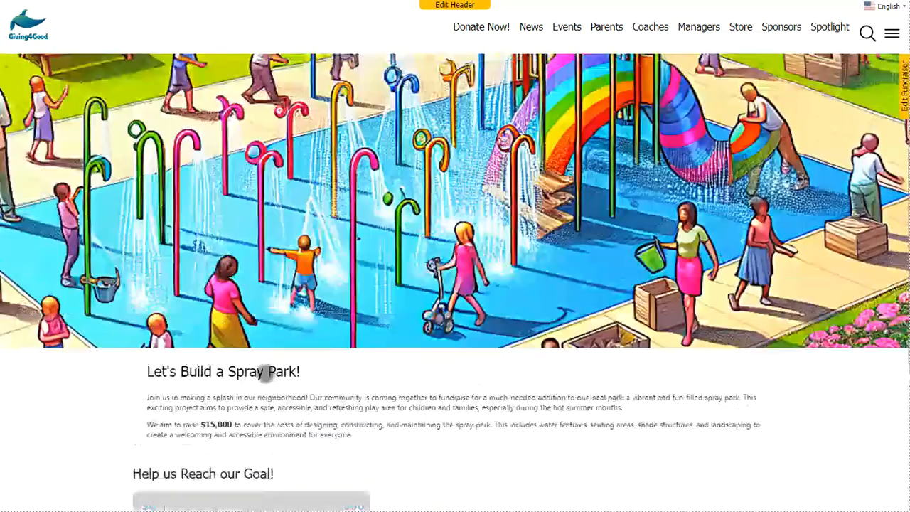
left_click(568, 0)
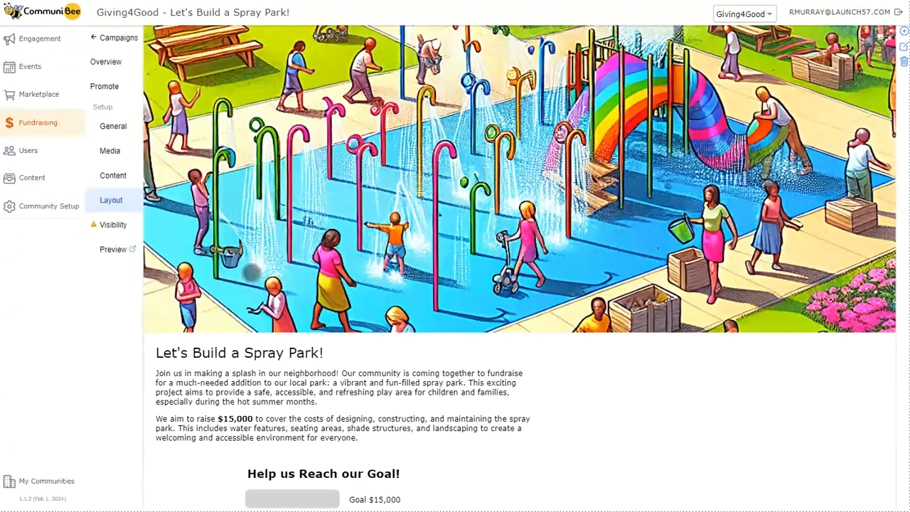
Browse the individual page blocks available for the end of the campaign layout and close the selection without adding one.
scroll(252, 270, "down", 2)
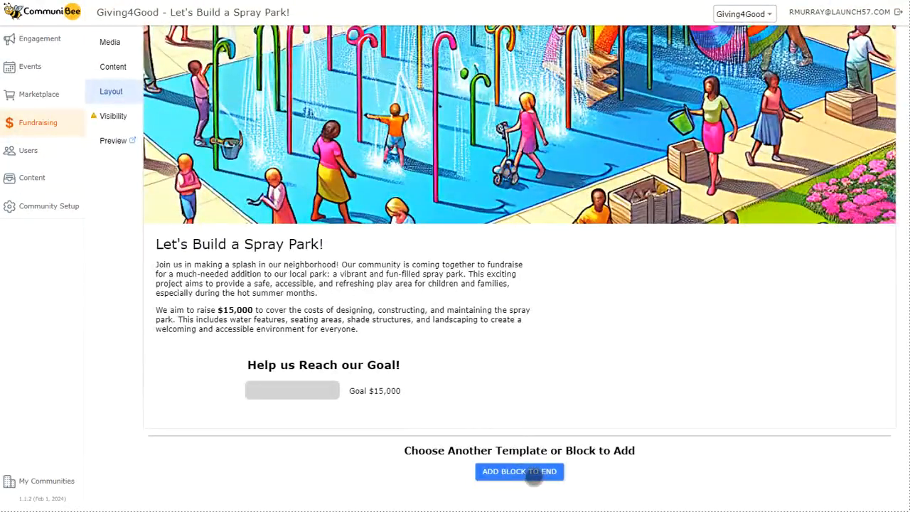
left_click(533, 477)
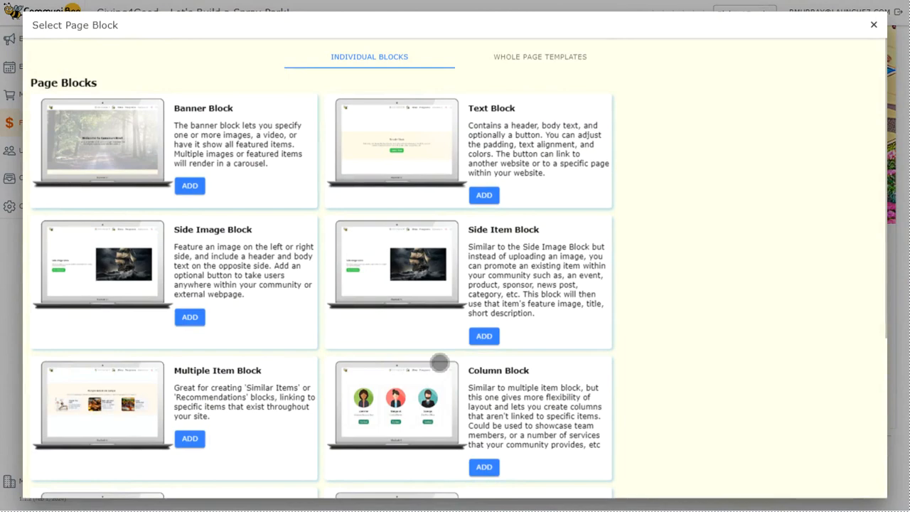
scroll(440, 363, "down", 3)
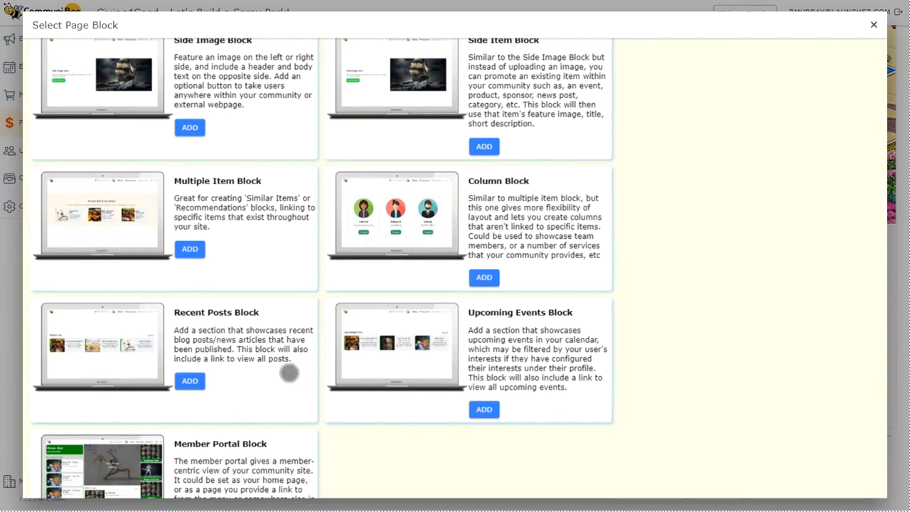
scroll(288, 372, "up", 3)
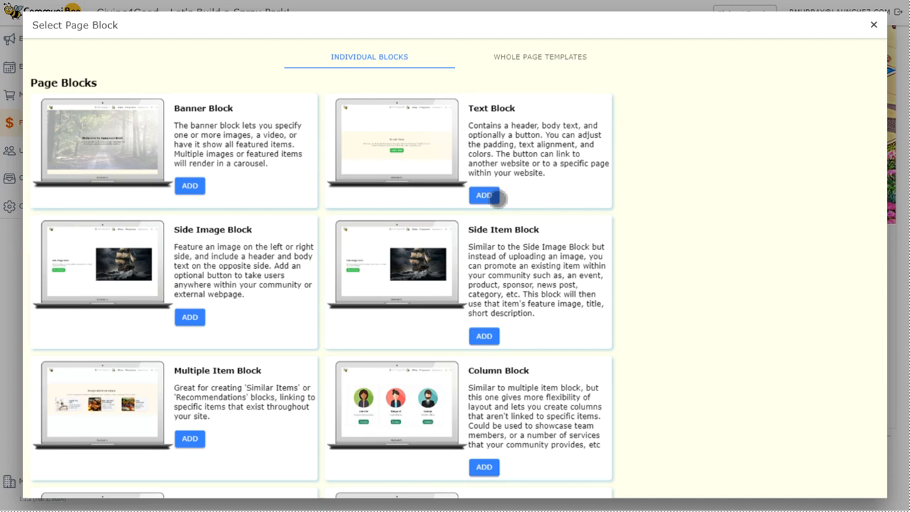
left_click(873, 28)
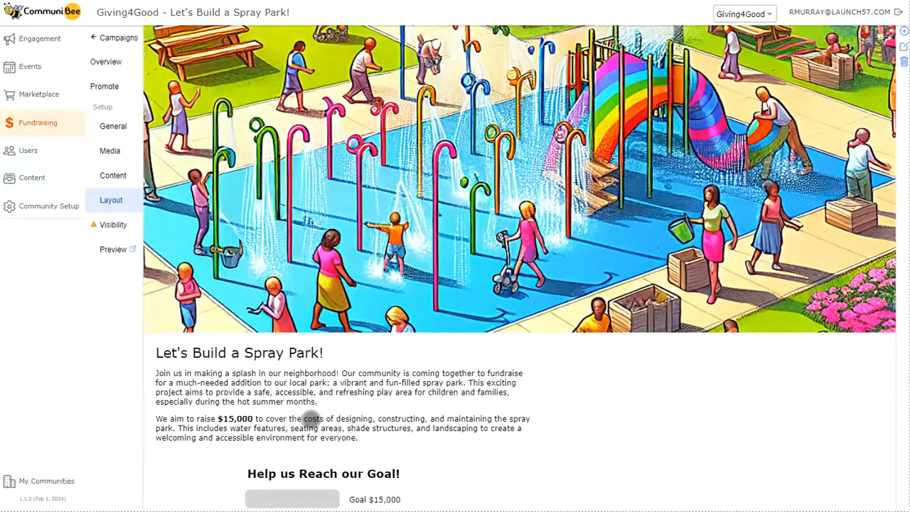
Review the status options in the campaign's visibility settings, leaving it as Draft.
left_click(134, 230)
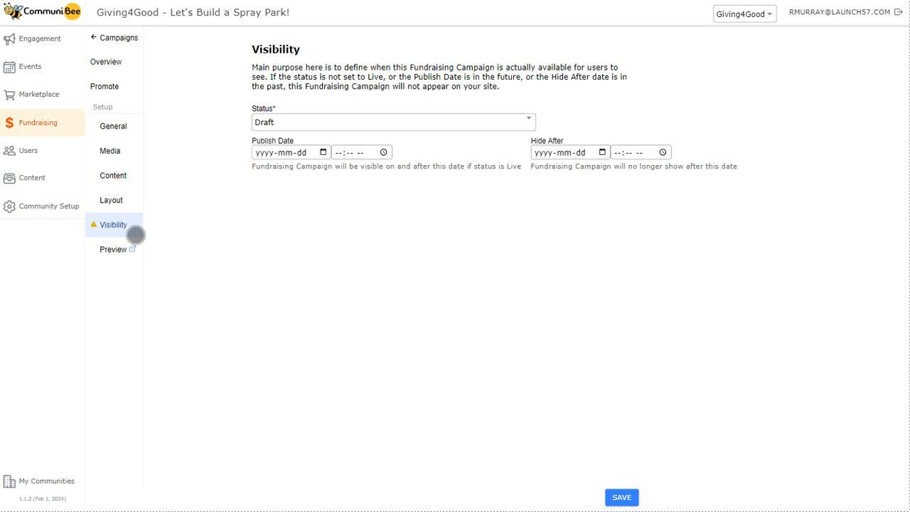
left_click(313, 124)
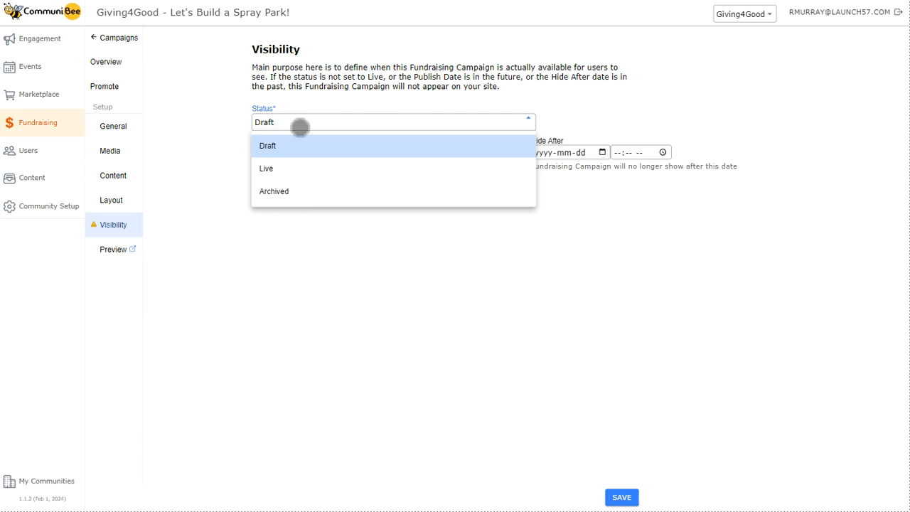
left_click(299, 127)
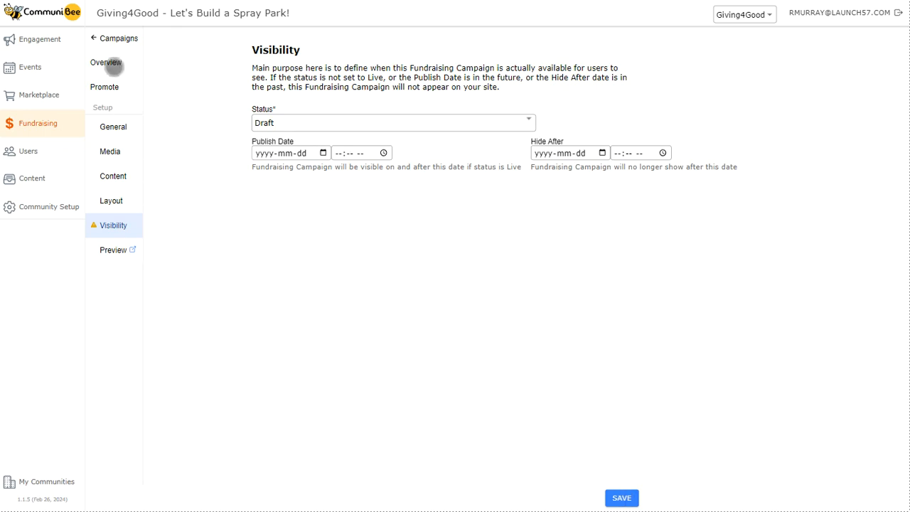
Examine the campaign overview, including its date range options, revenue breakdown, sponsors and the activities that can be added.
left_click(113, 64)
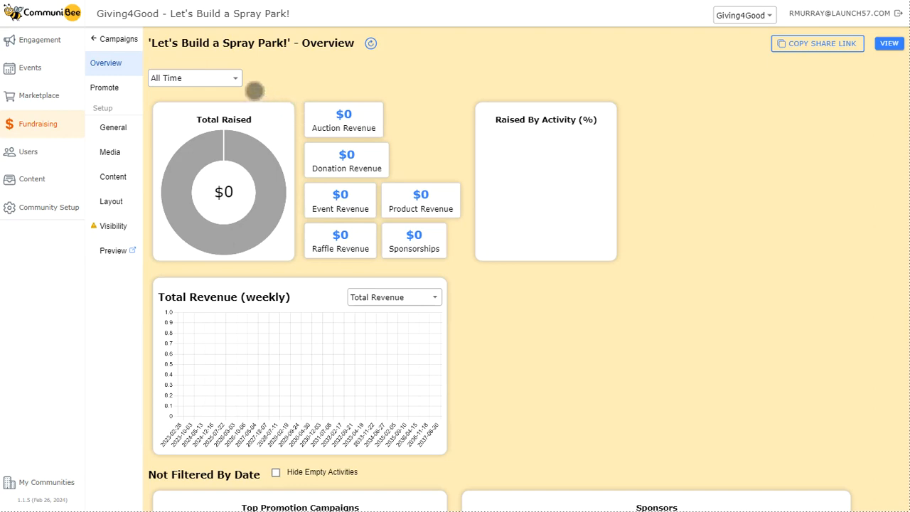
left_click(241, 83)
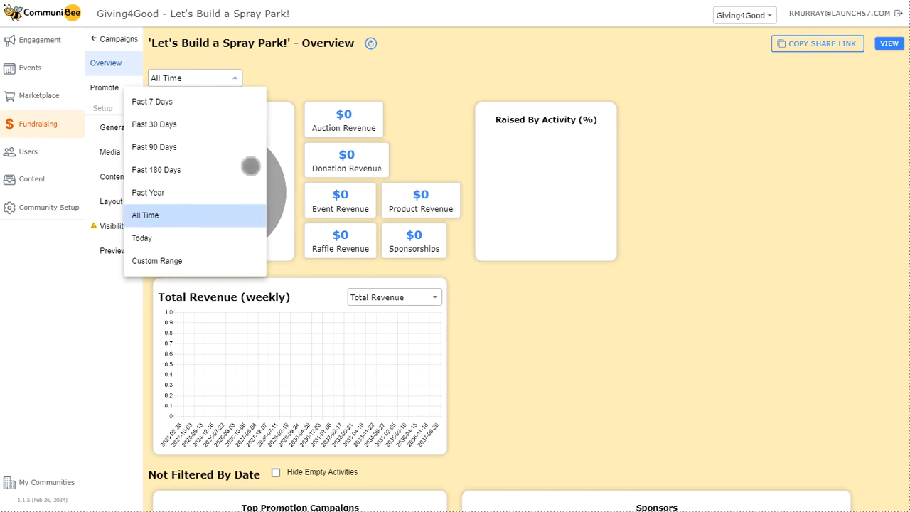
left_click(409, 100)
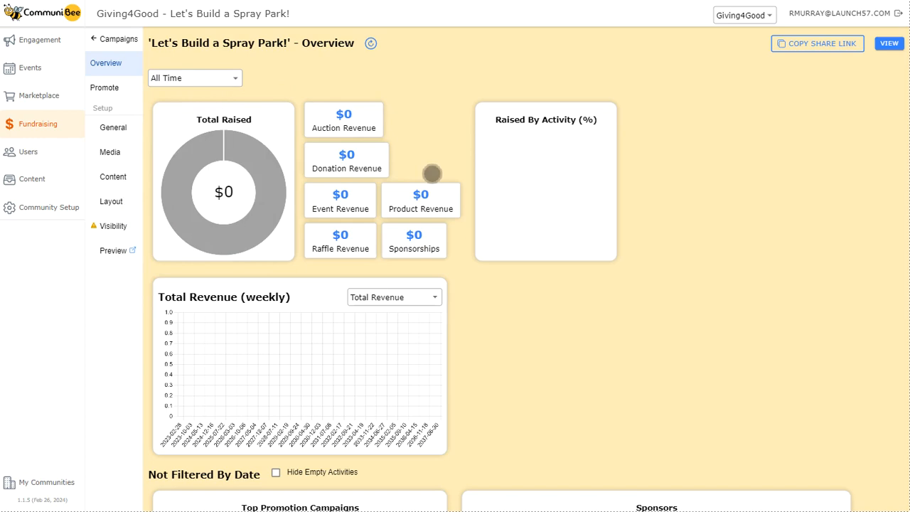
scroll(432, 174, "down", 3)
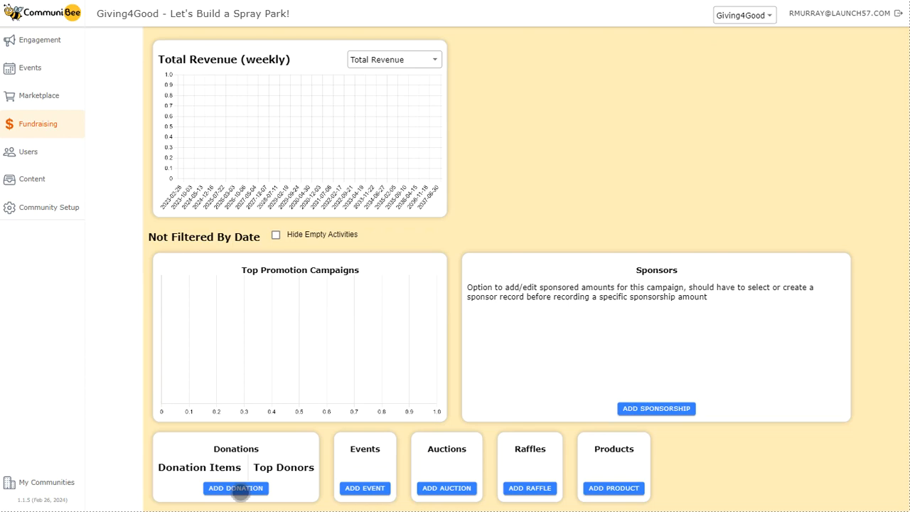
scroll(240, 491, "up", 4)
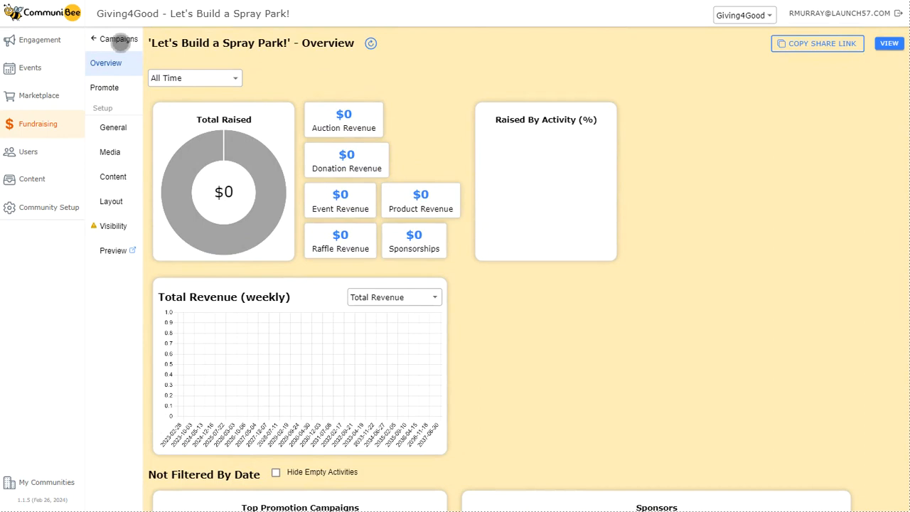
Link the Apr 03, 2024 Team Lunch event to the "Let's Build a Spray Park!" campaign in its visibility settings and save.
left_click(119, 40)
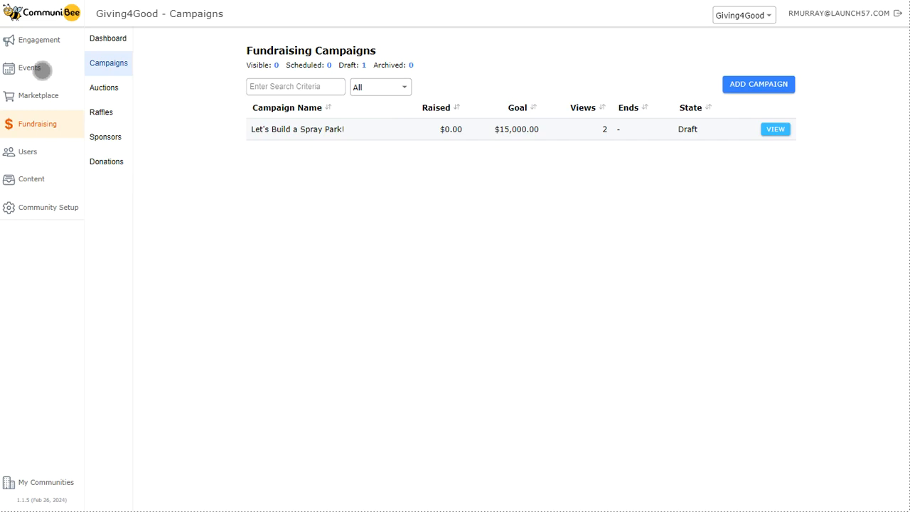
left_click(39, 68)
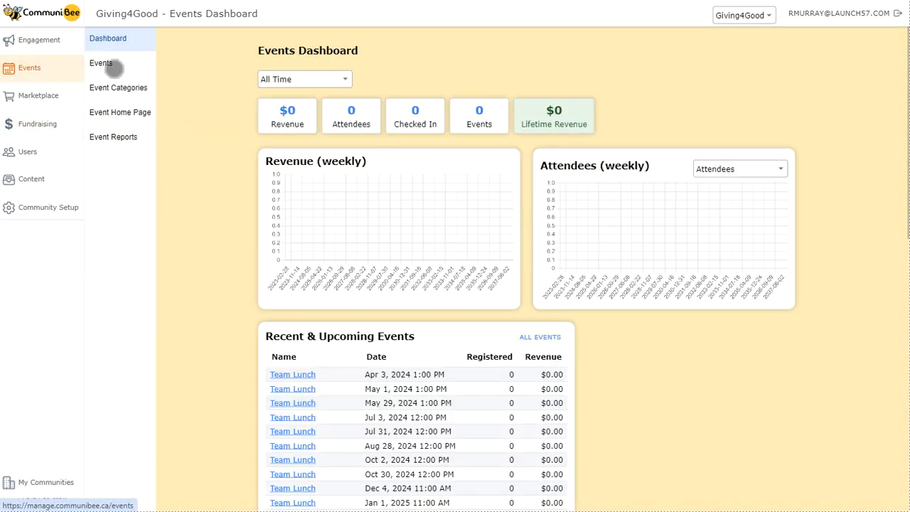
left_click(113, 68)
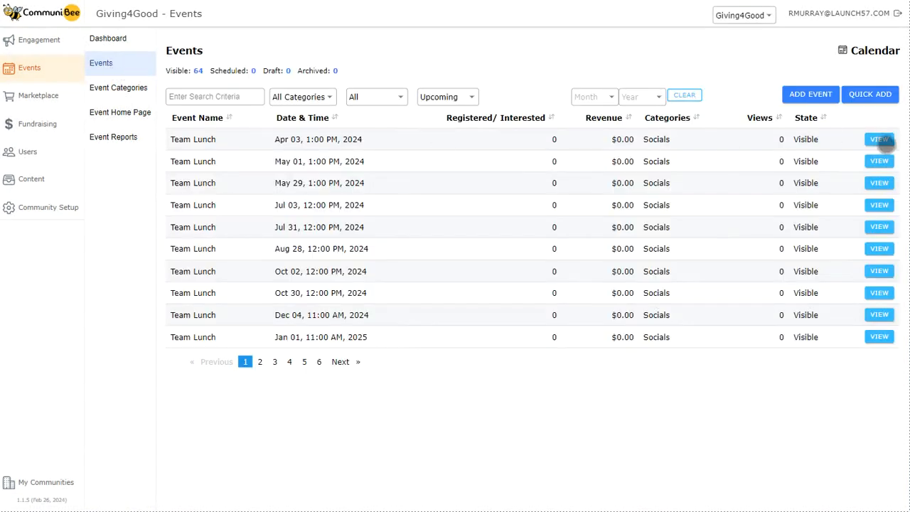
left_click(881, 140)
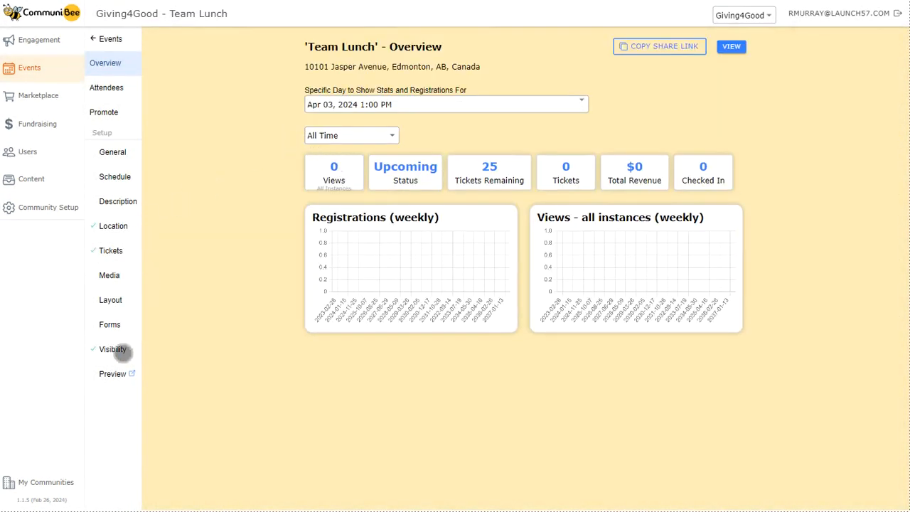
left_click(112, 350)
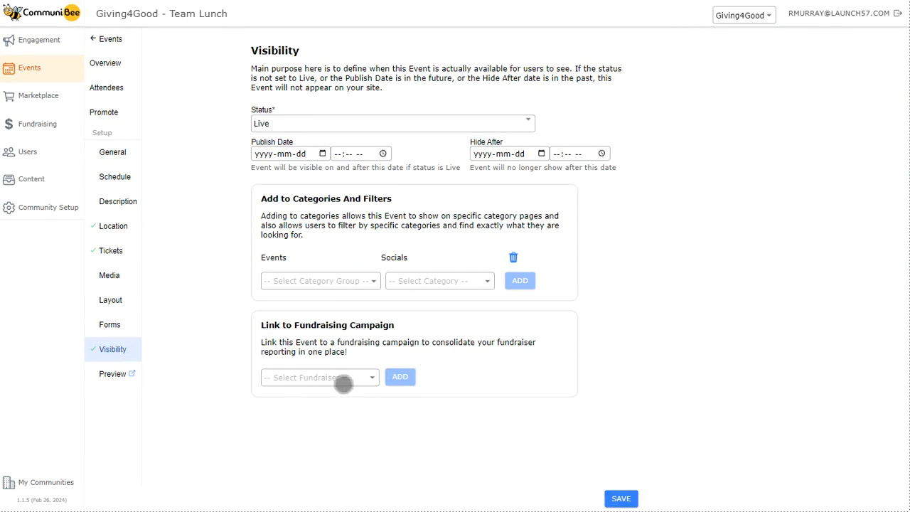
left_click(363, 381)
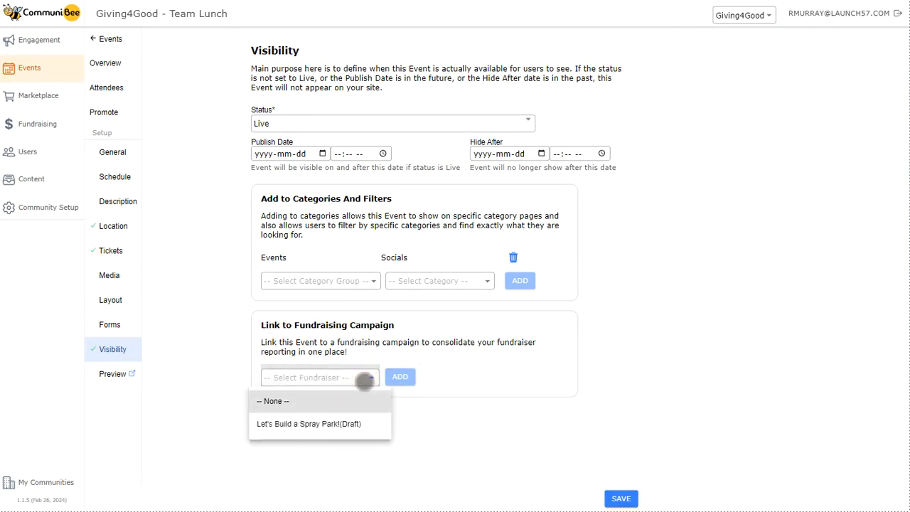
left_click(313, 429)
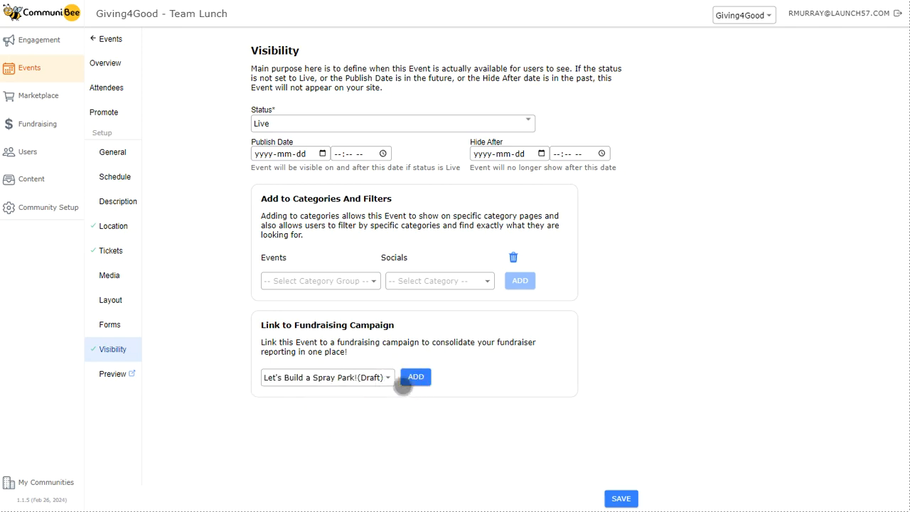
left_click(416, 378)
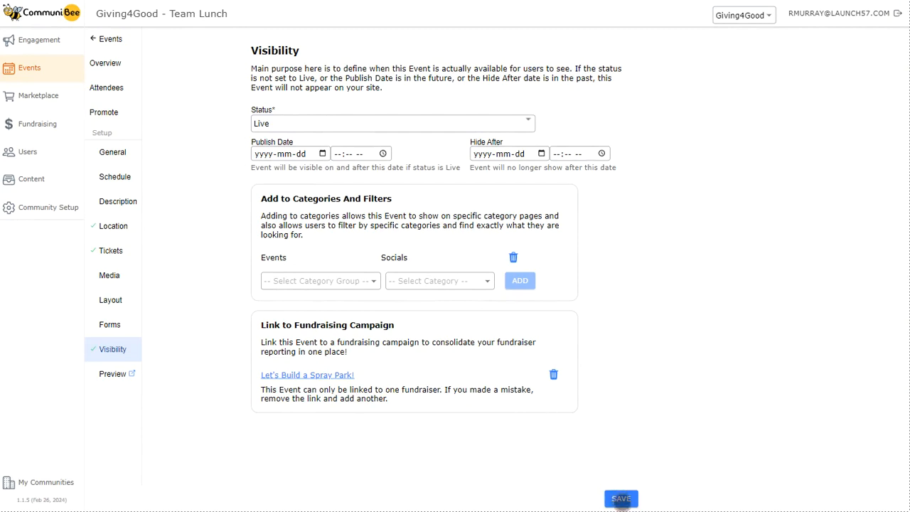
left_click(620, 499)
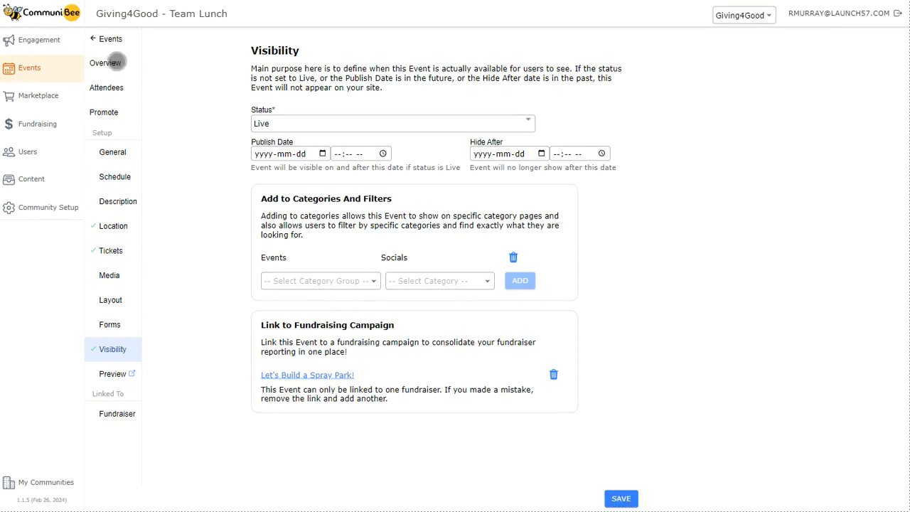
Link the Red Hoodie marketplace product to the "Let's Build a Spray Park!" campaign in its visibility settings and save.
left_click(49, 100)
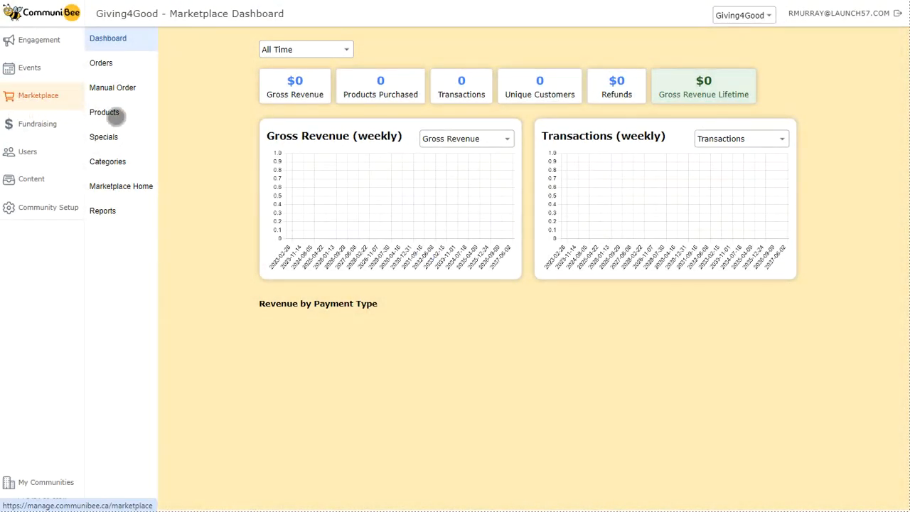
left_click(116, 116)
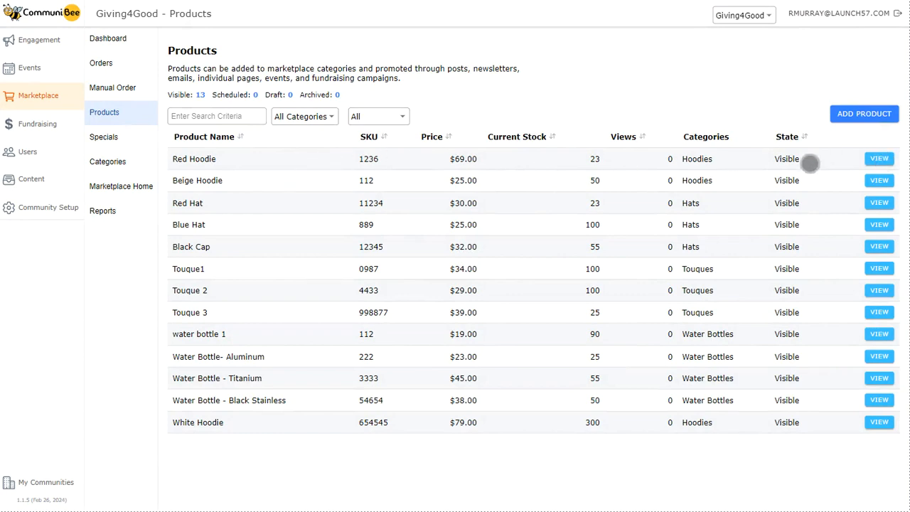
left_click(878, 159)
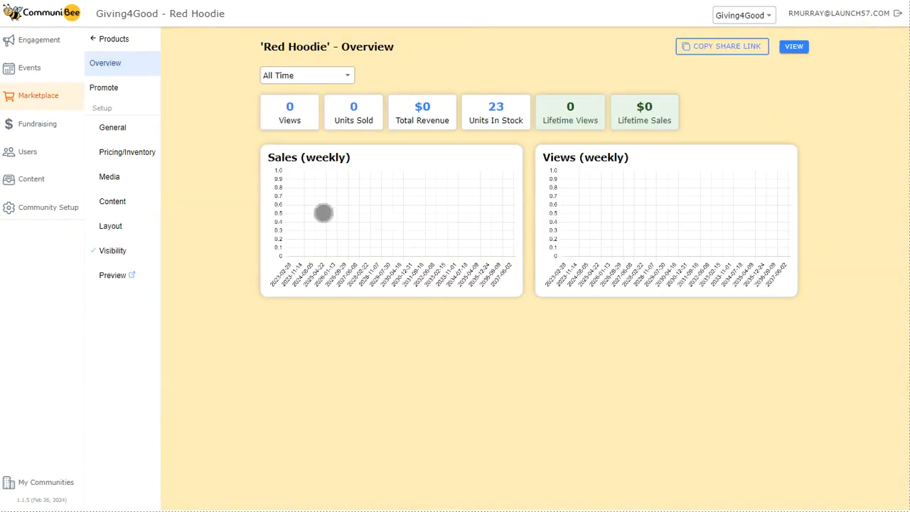
left_click(113, 251)
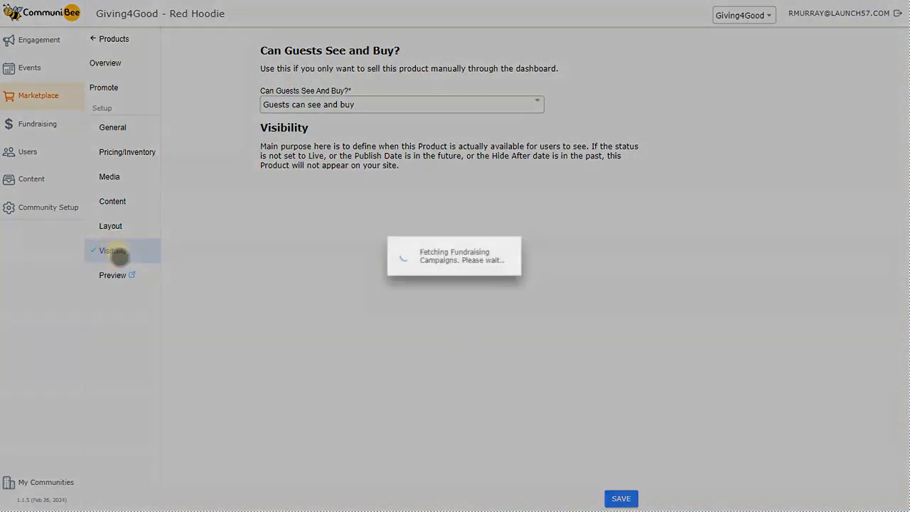
scroll(354, 313, "down", 1)
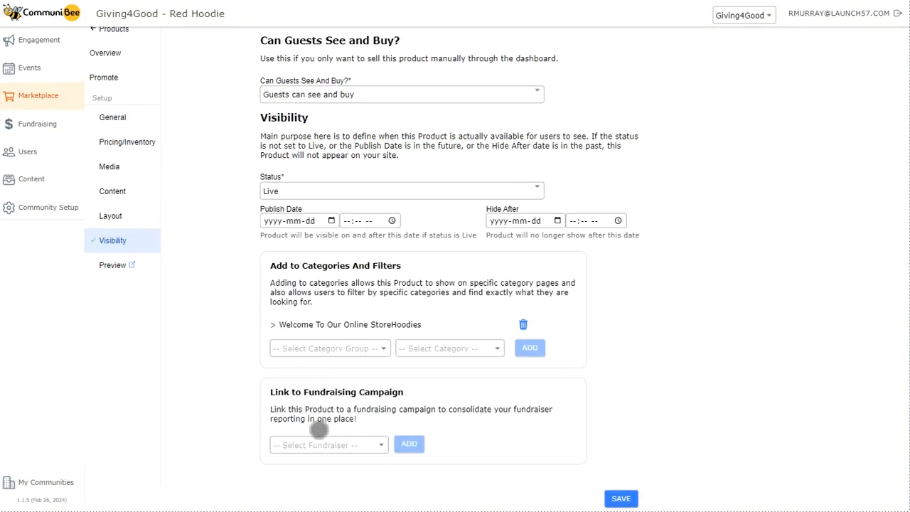
left_click(374, 444)
left_click(337, 422)
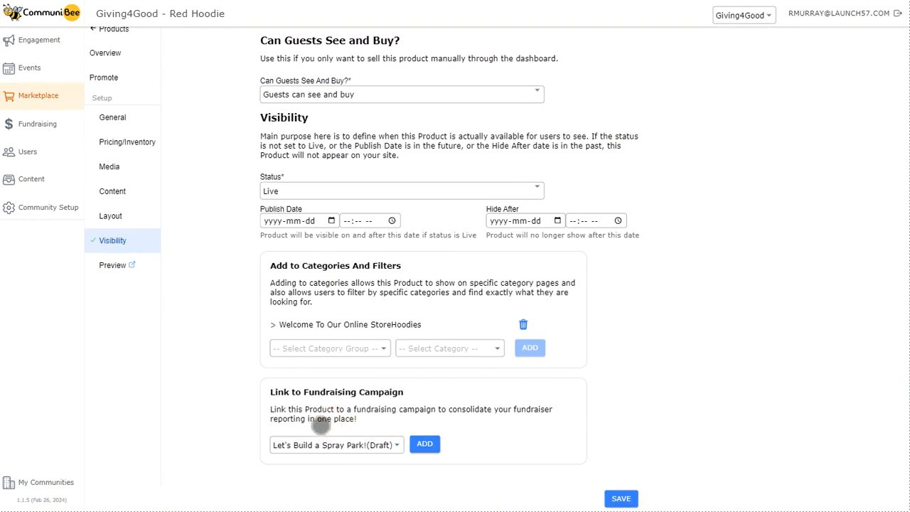
left_click(432, 446)
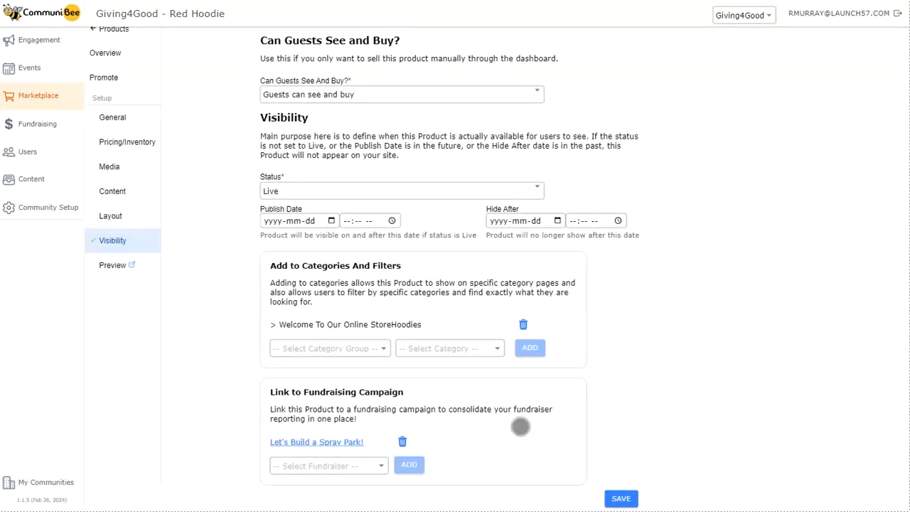
left_click(625, 499)
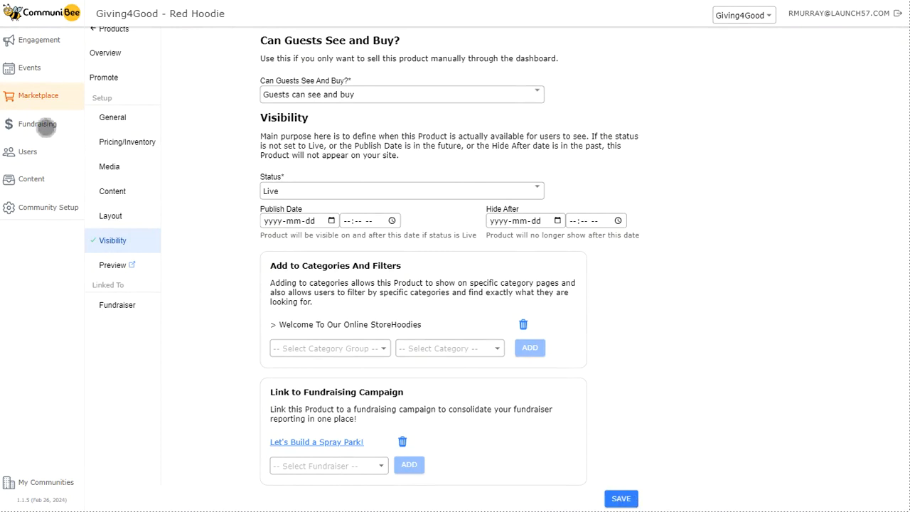
Link the Giving4Good Annual Silent Auction to the "Let's Build a Spray Park!" campaign in its visibility settings and save.
left_click(45, 126)
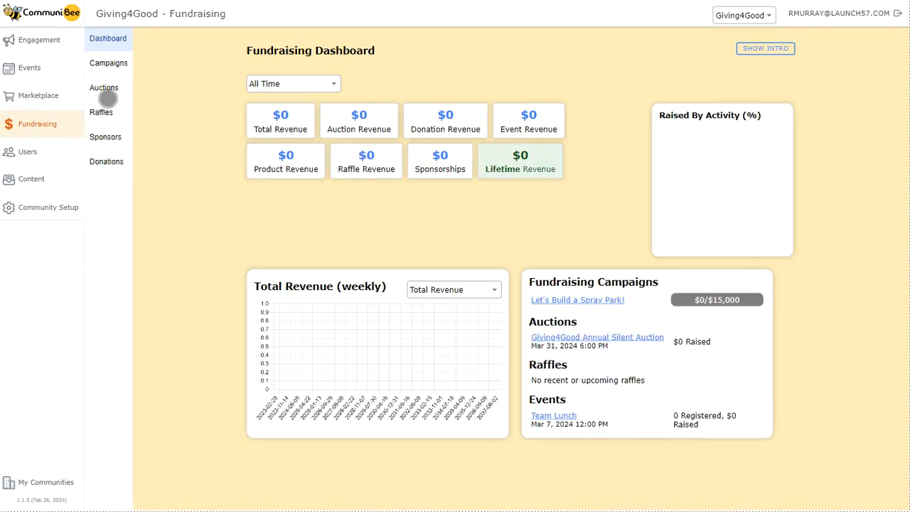
left_click(107, 91)
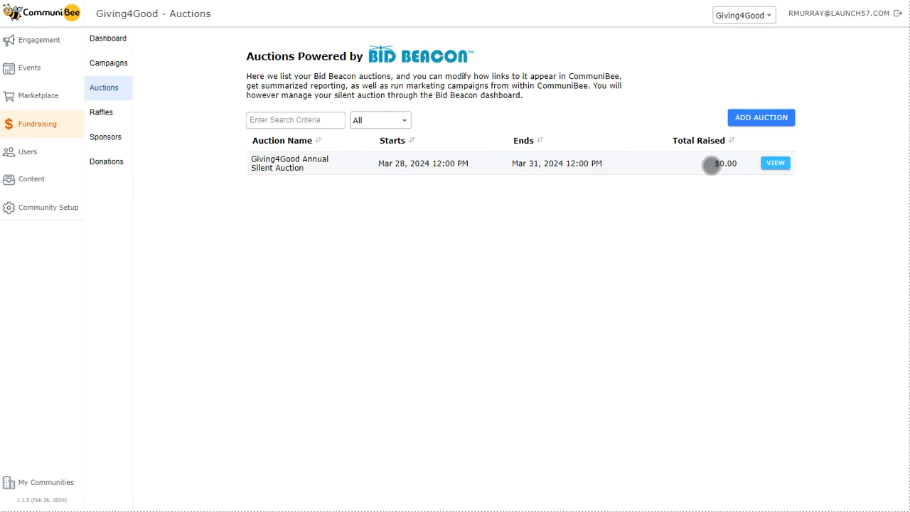
left_click(775, 163)
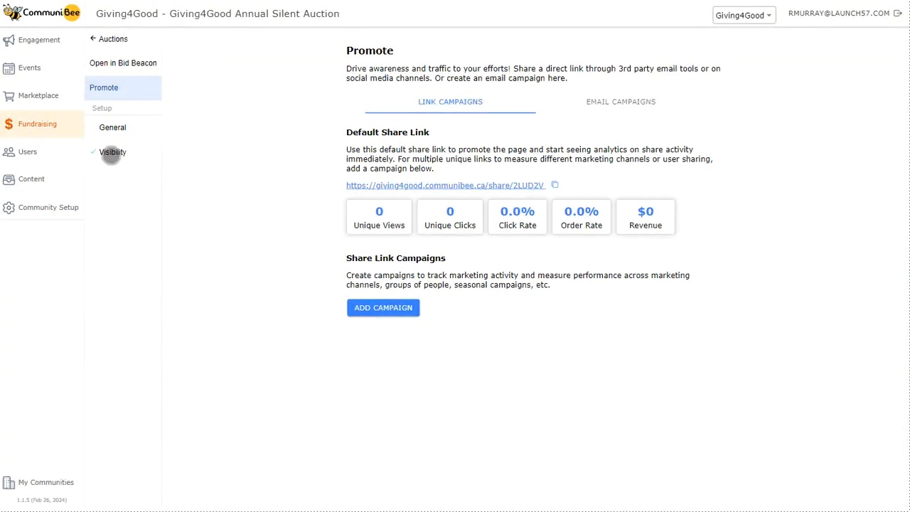
left_click(113, 153)
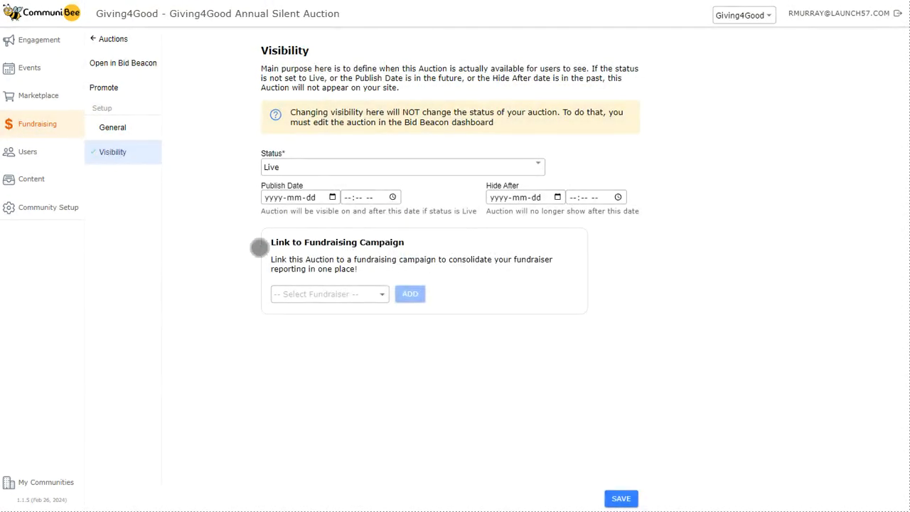
left_click(337, 293)
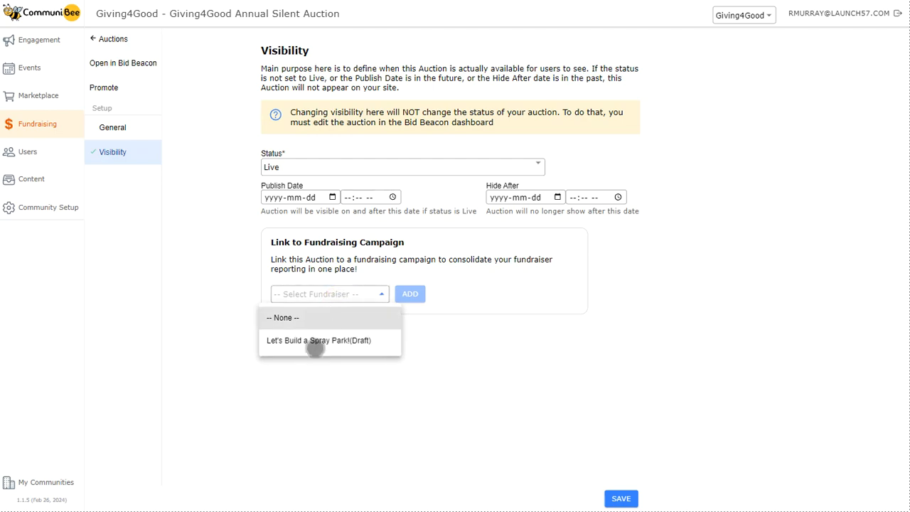
left_click(315, 341)
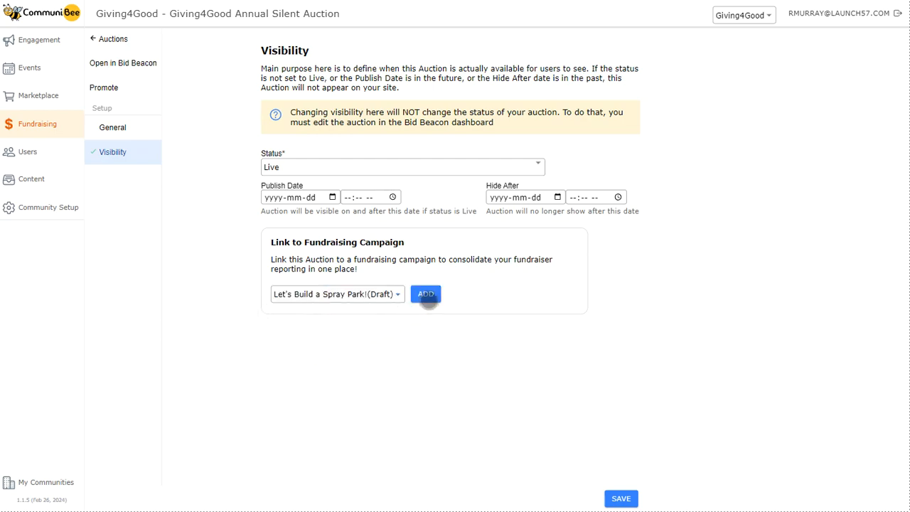
left_click(425, 294)
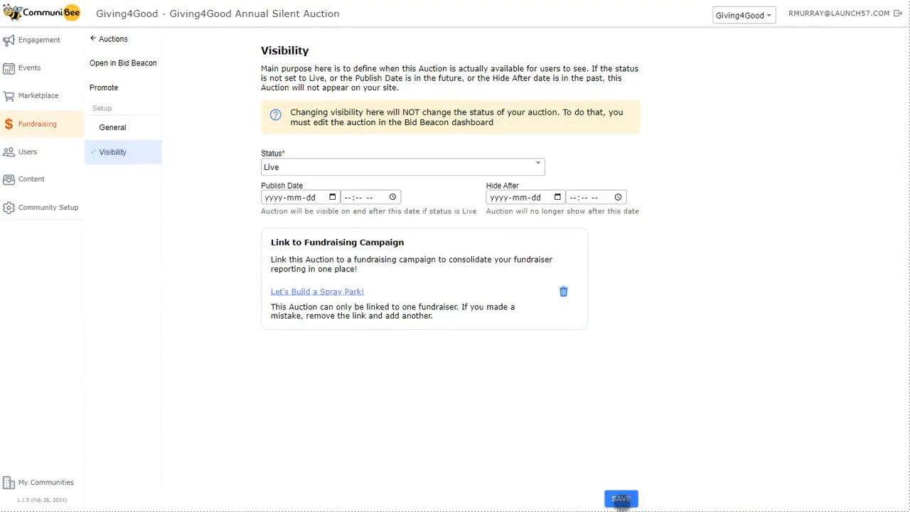
left_click(621, 498)
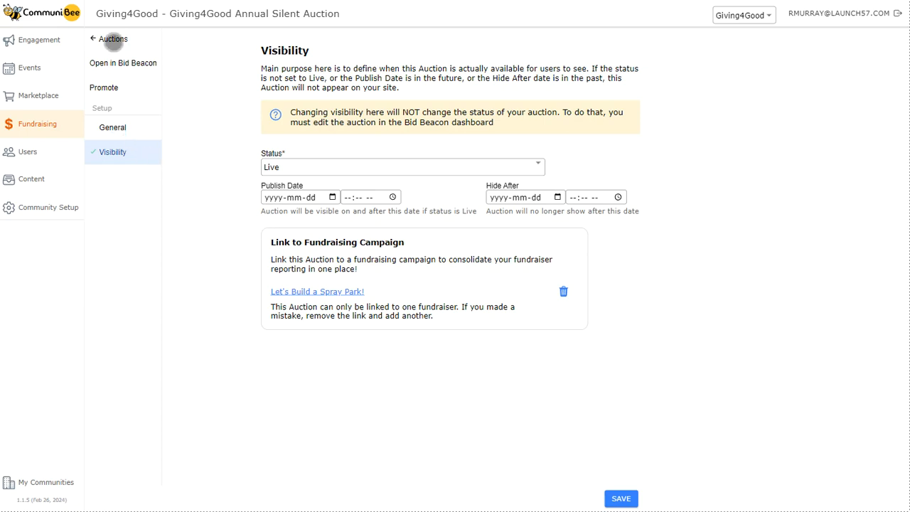
Add a $500 sponsorship to the Bid Beacon sponsor for the "Let's Build a Spray Park!" campaign, showing the amount on the fundraiser page.
left_click(113, 40)
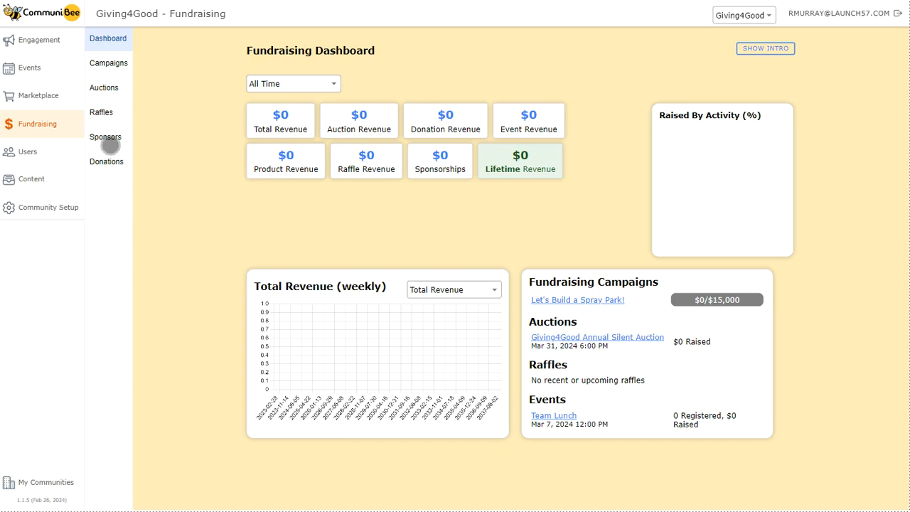
left_click(114, 138)
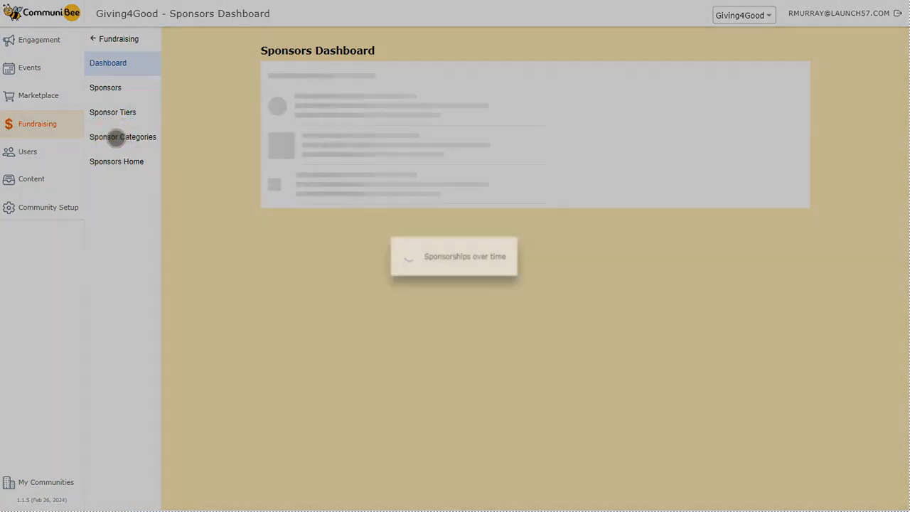
left_click(116, 91)
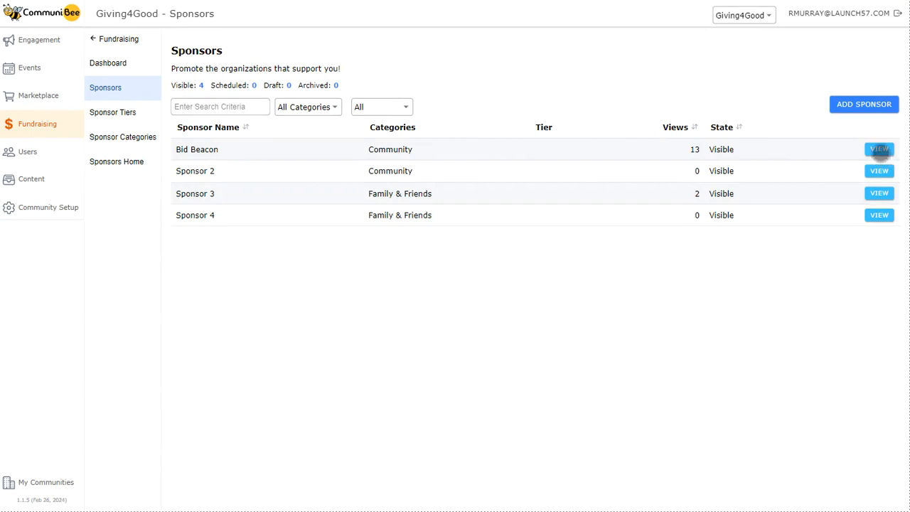
left_click(879, 149)
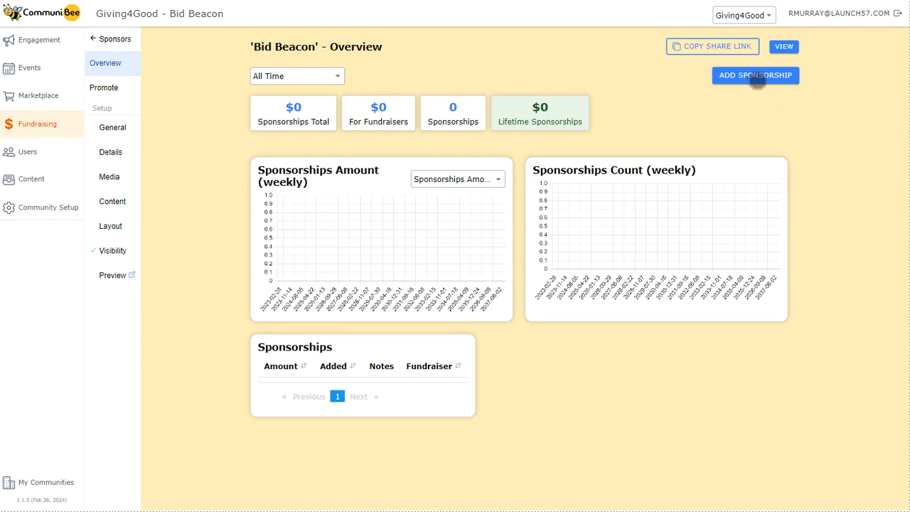
left_click(756, 75)
left_click(441, 171)
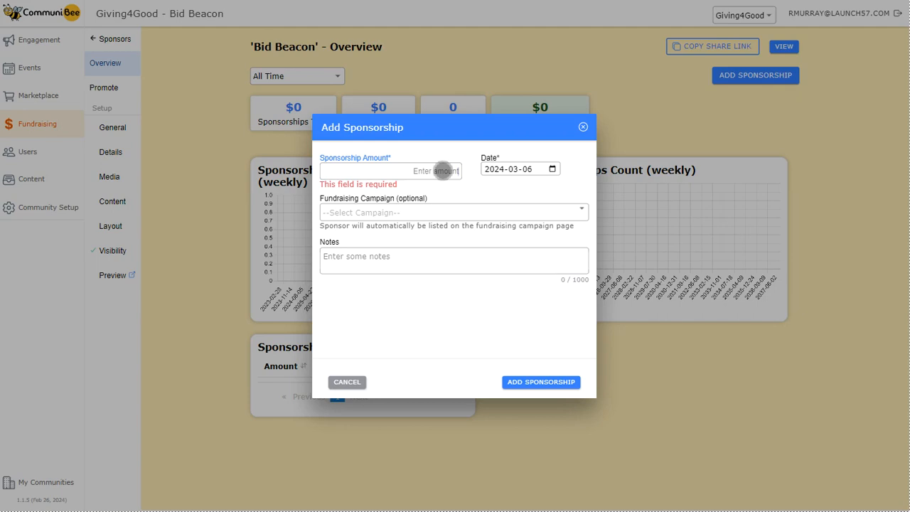
type("500")
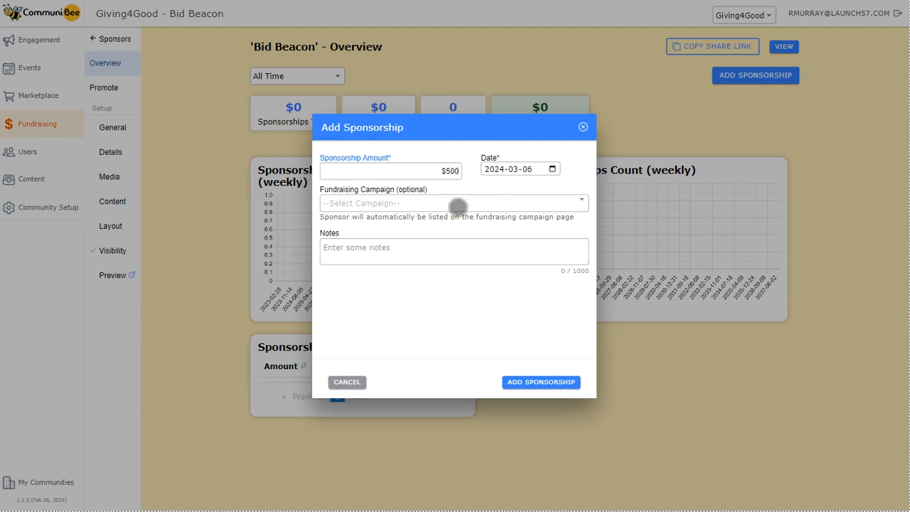
left_click(458, 205)
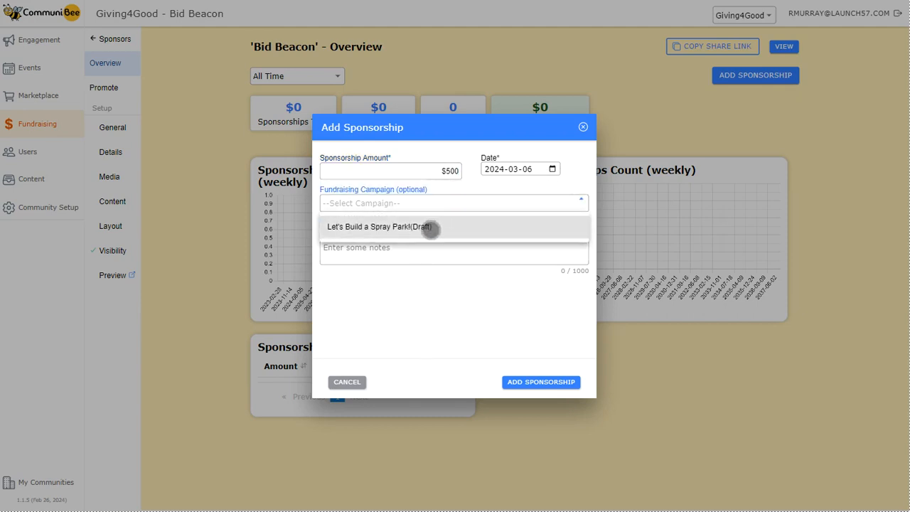
left_click(429, 227)
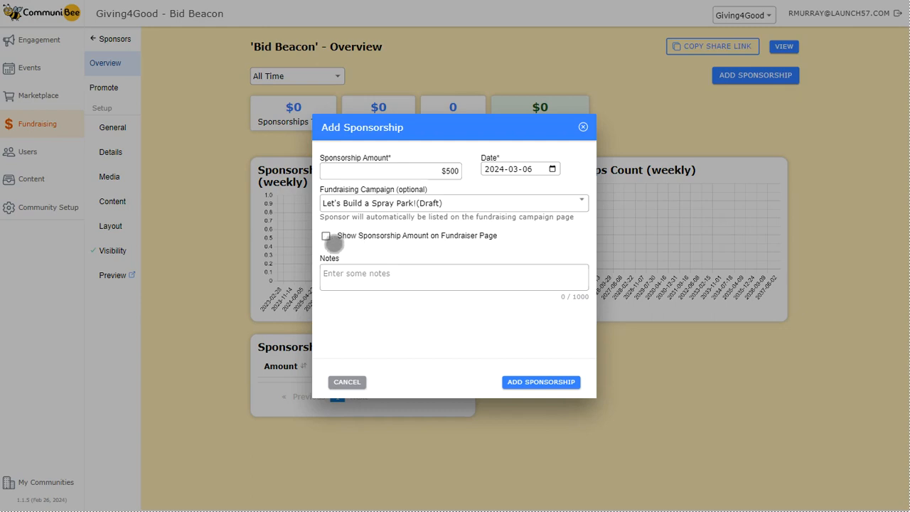
left_click(327, 238)
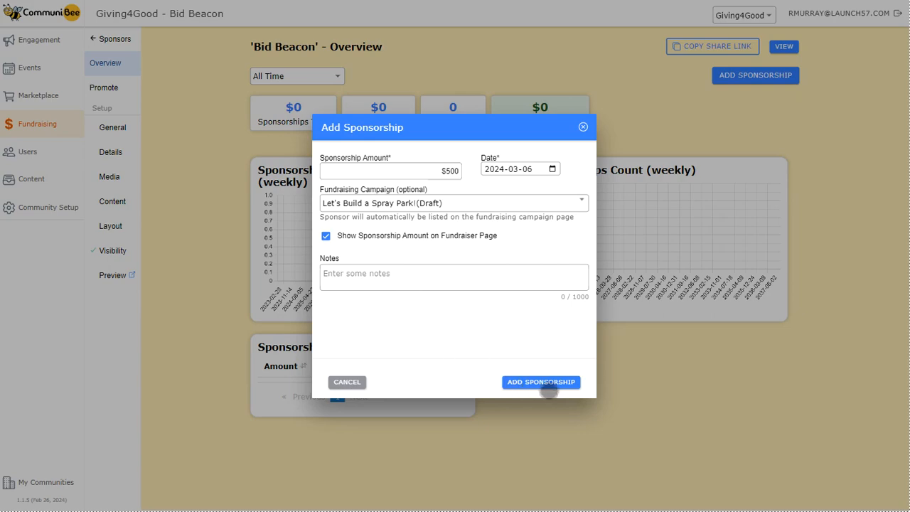
left_click(553, 383)
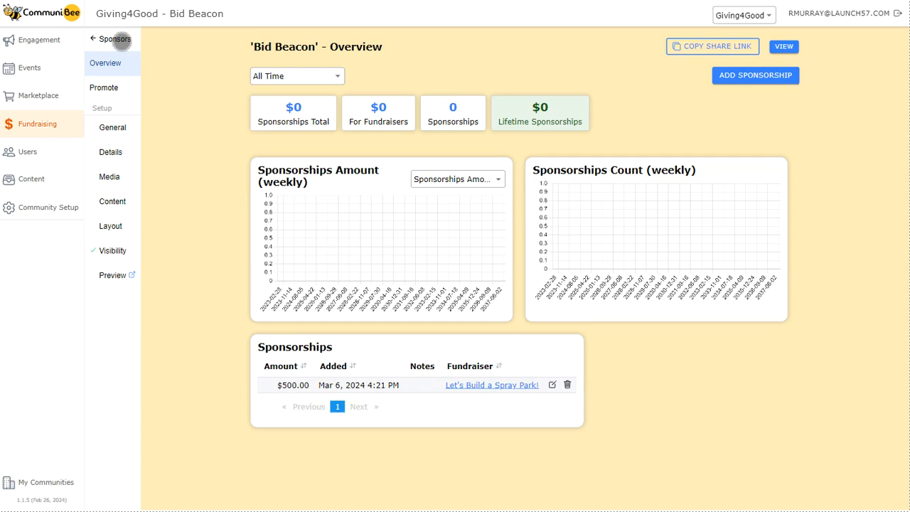
Open the Sponsors Dashboard and examine the sponsor choices in its Add Sponsorship form, closing the form without adding anything.
left_click(116, 39)
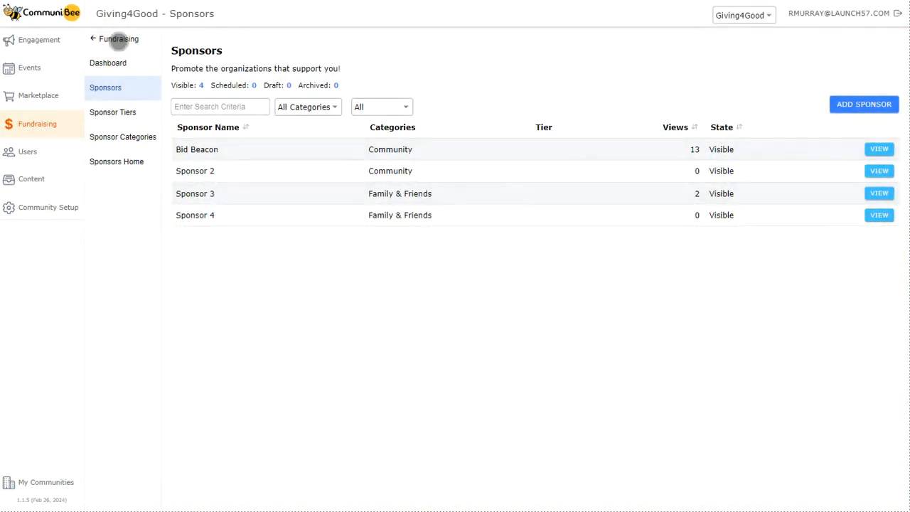
left_click(106, 64)
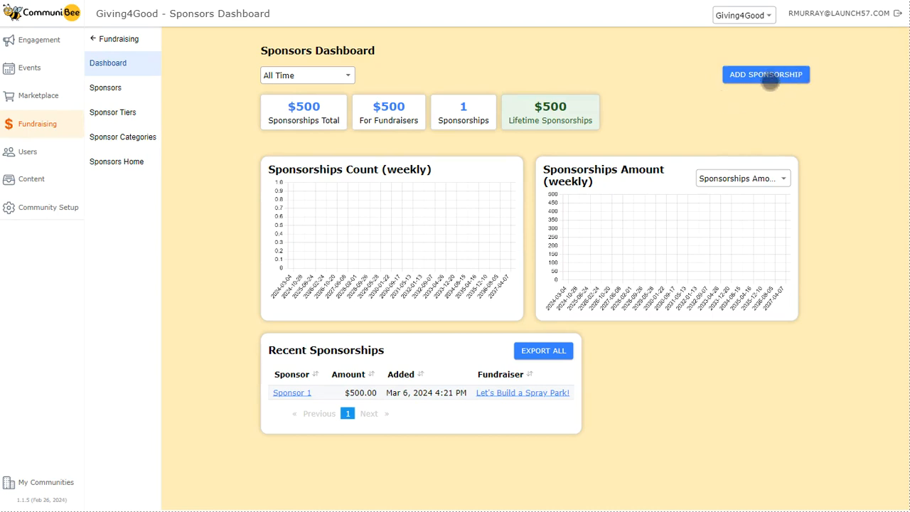
left_click(770, 80)
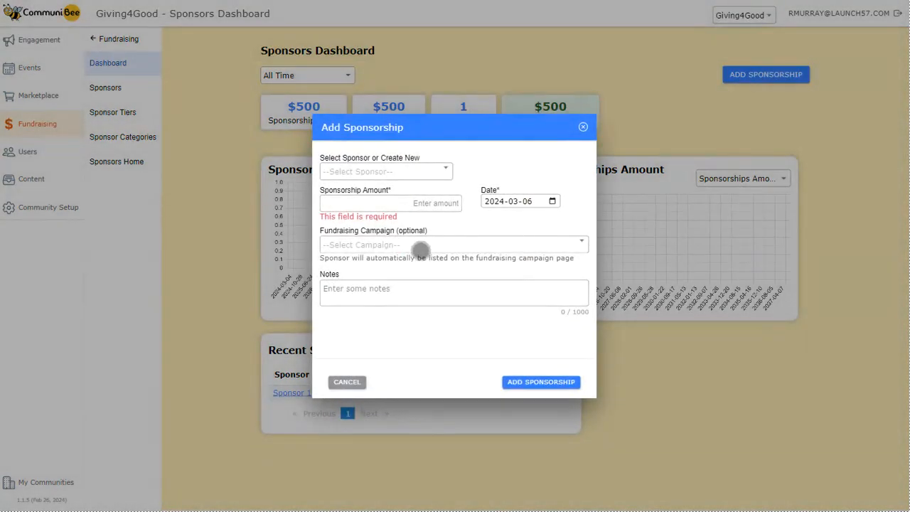
left_click(423, 173)
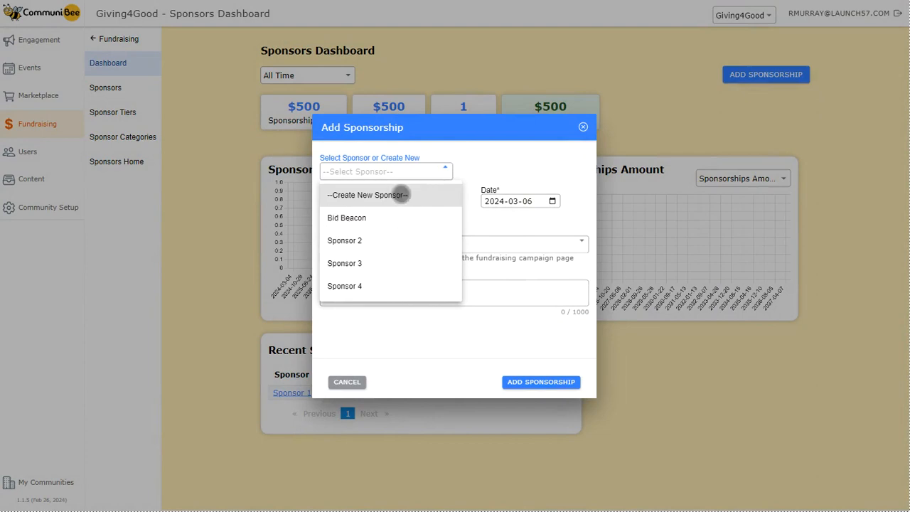
left_click(417, 178)
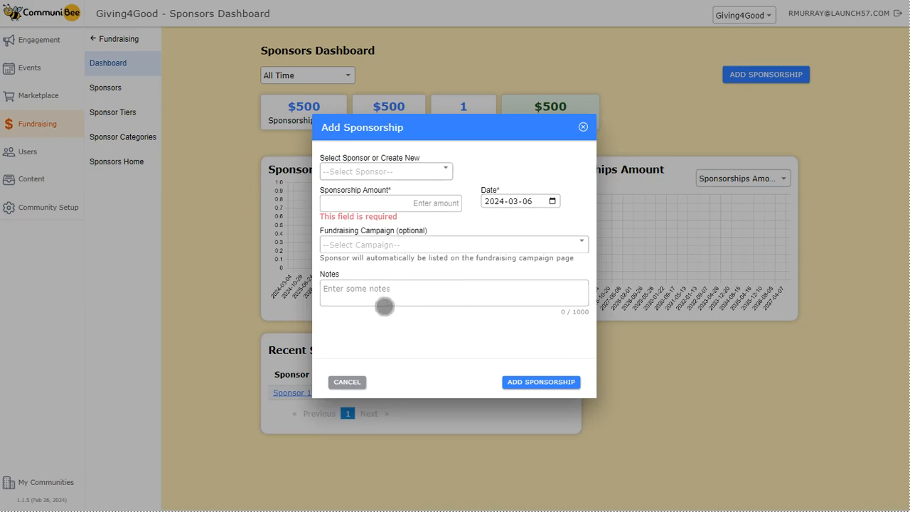
left_click(583, 127)
Open the "Let's Build a Spray Park!" campaign's overview and review its revenue breakdown and linked activities.
left_click(114, 38)
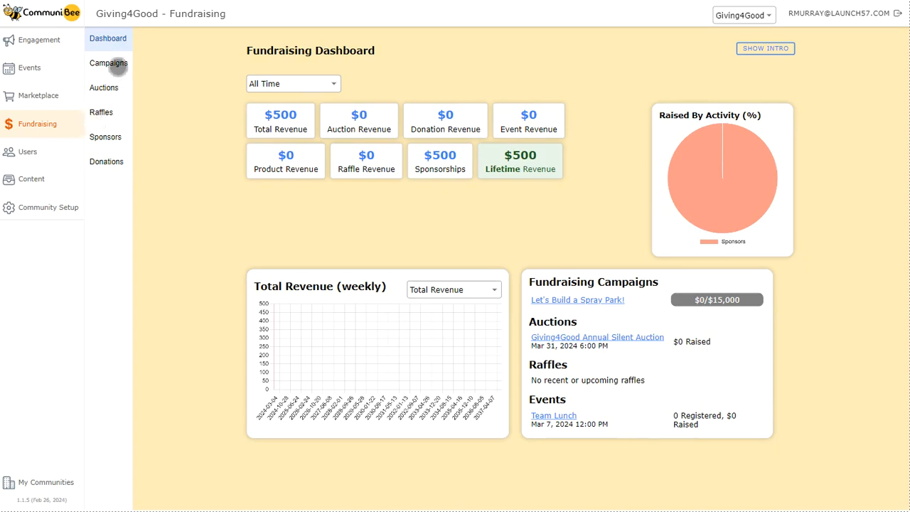
left_click(118, 65)
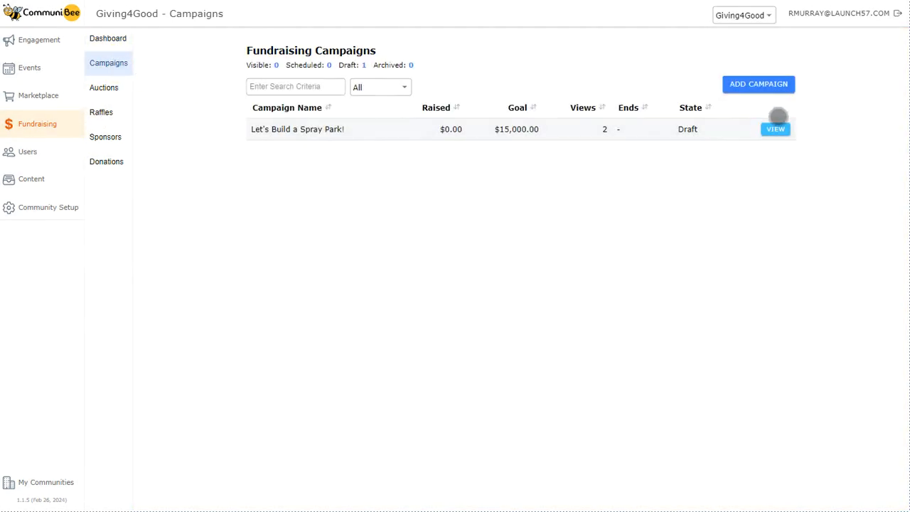
left_click(775, 129)
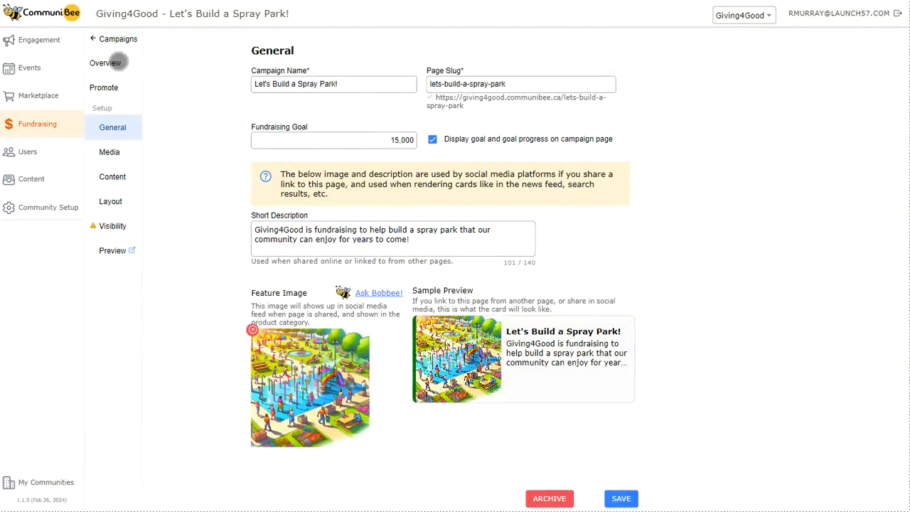
left_click(114, 63)
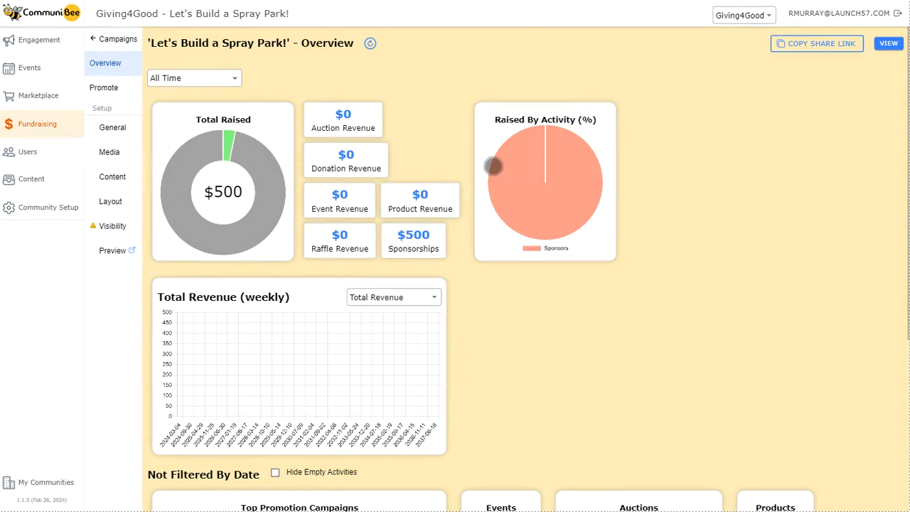
scroll(477, 172, "down", 4)
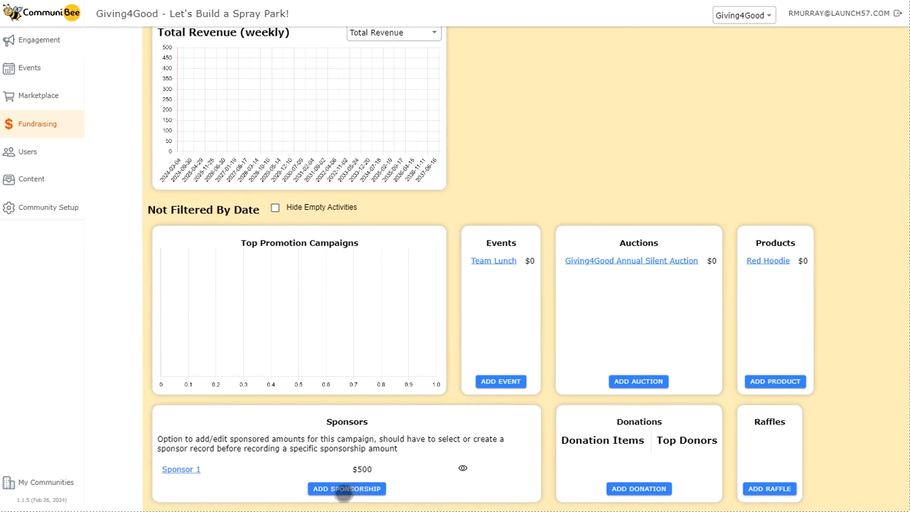
Examine the campaign overview's Add Sponsorship form with Bid Beacon as the sponsor, closing it without adding a sponsorship.
left_click(344, 489)
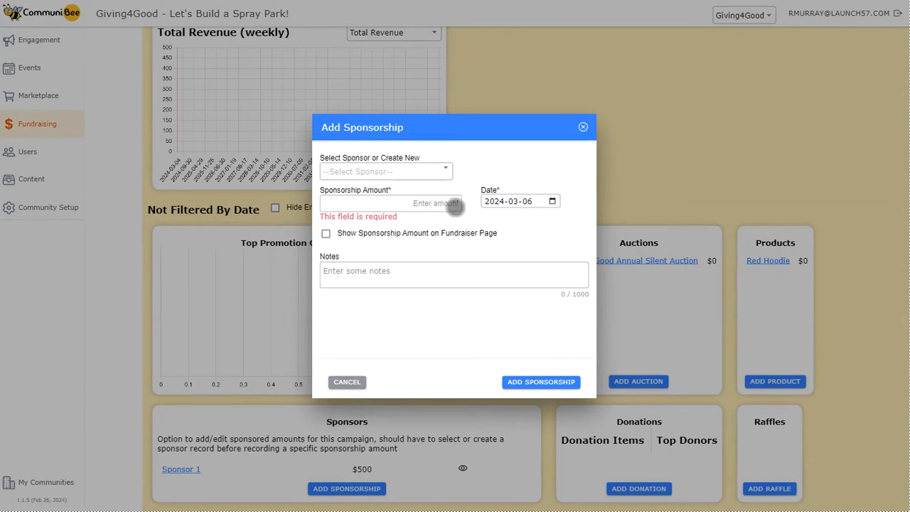
left_click(441, 172)
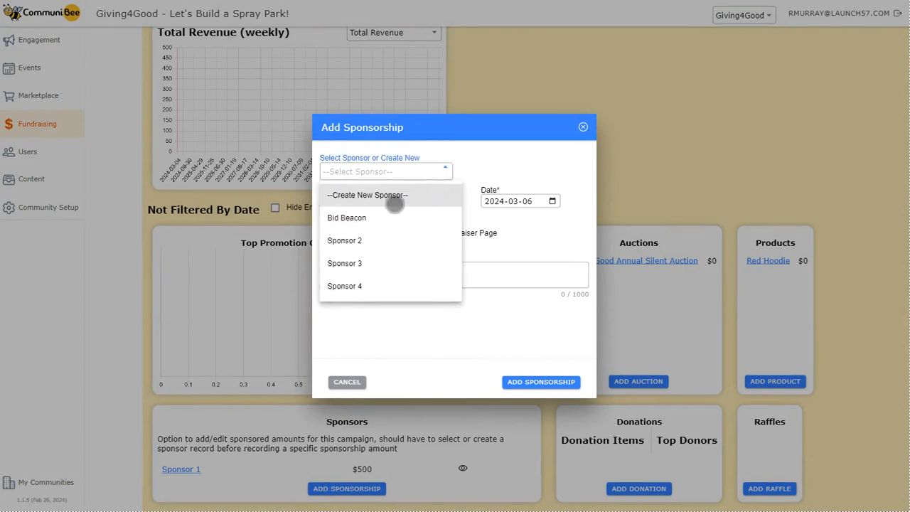
left_click(432, 208)
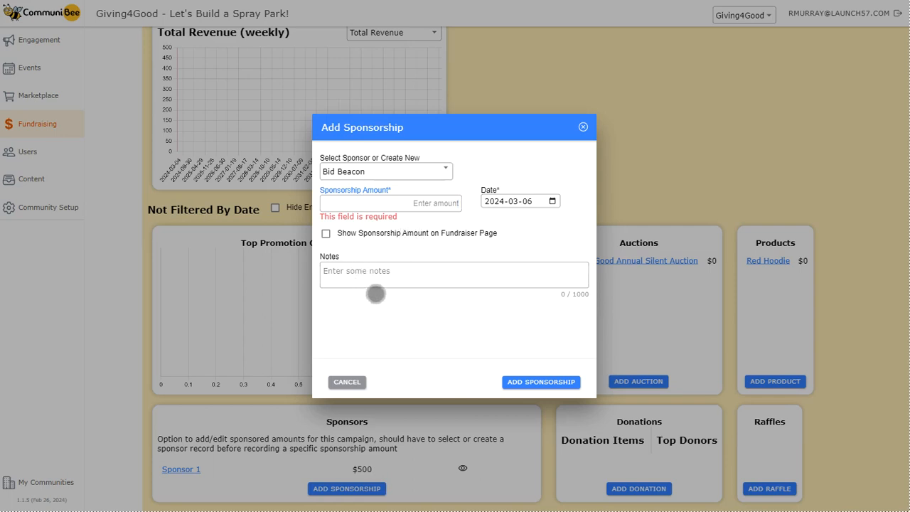
left_click(584, 128)
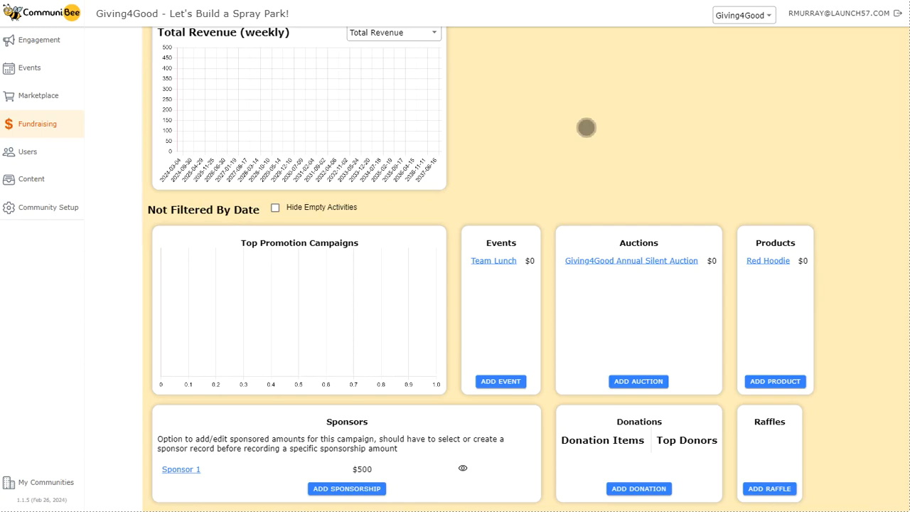
Review the campaign's page layout, checking the goal progress and the linked events, auctions, products and sponsors.
scroll(582, 142, "up", 4)
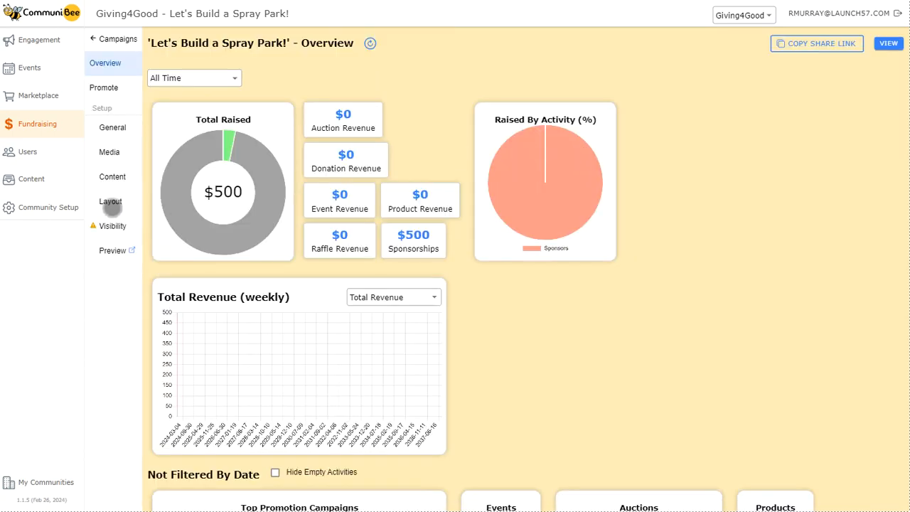
left_click(110, 202)
scroll(384, 287, "down", 3)
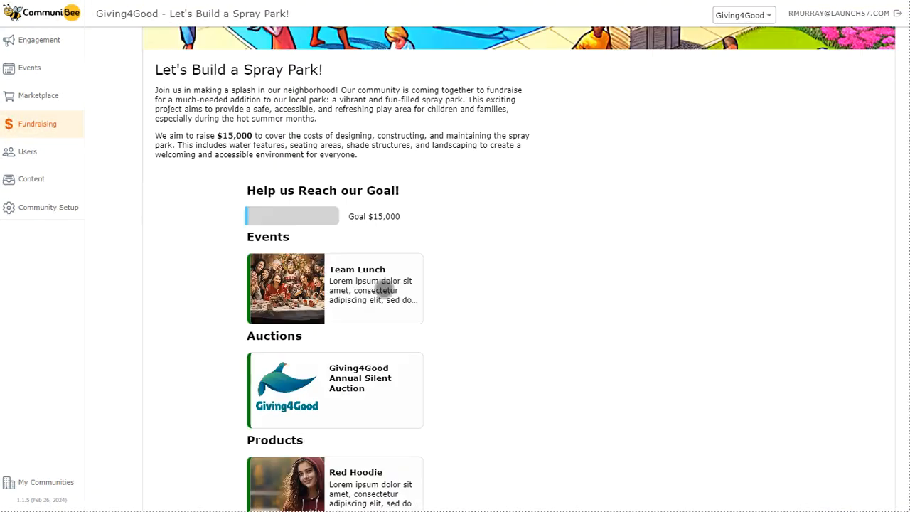
scroll(384, 288, "down", 1)
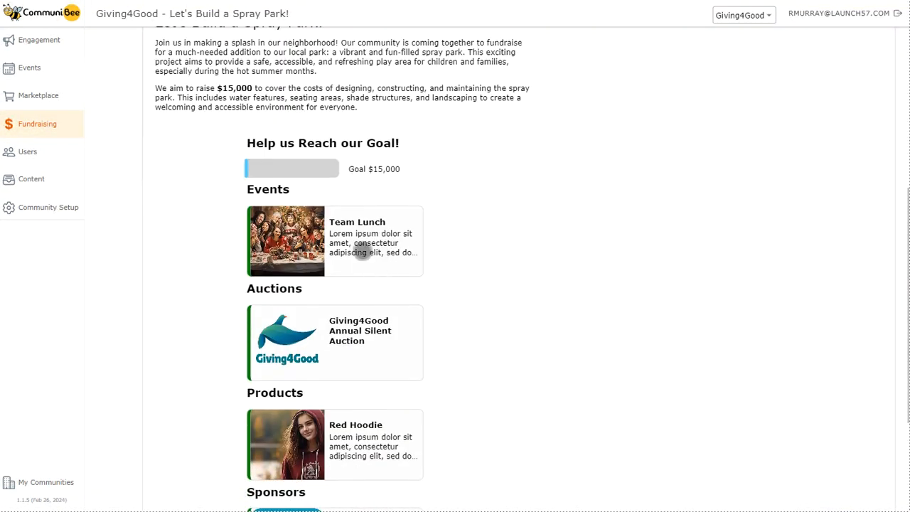
scroll(339, 274, "down", 1)
scroll(329, 284, "down", 2)
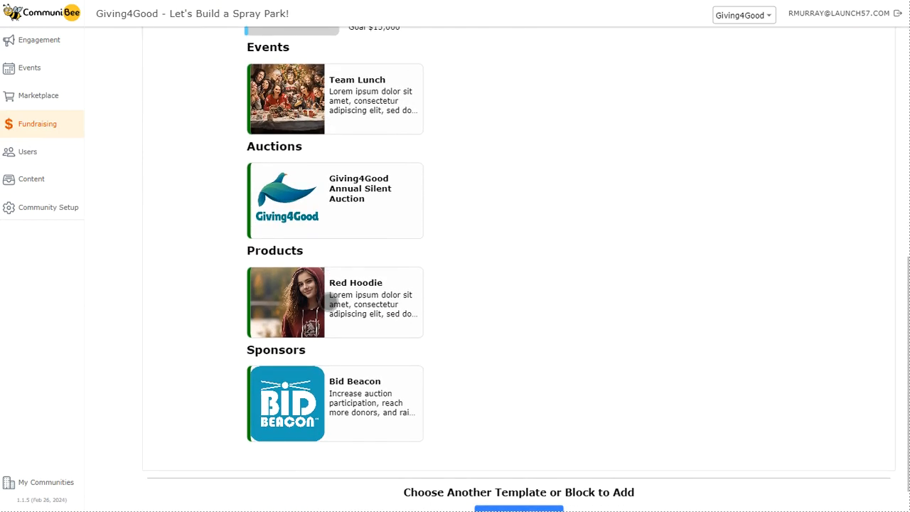
scroll(335, 302, "down", 1)
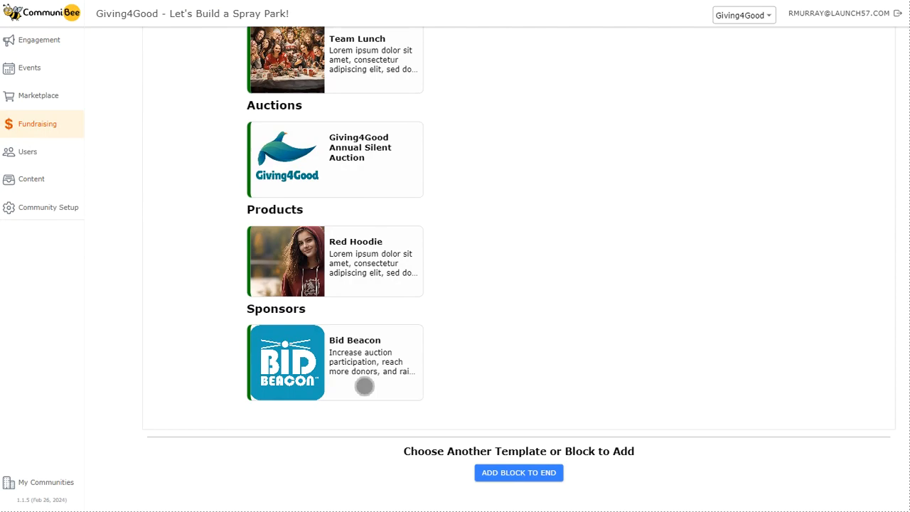
scroll(364, 386, "up", 10)
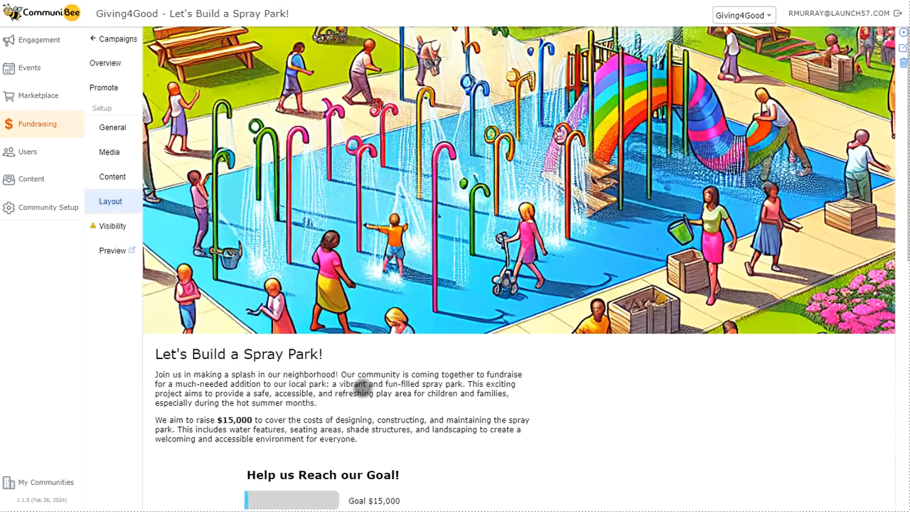
Publish the "Let's Build a Spray Park!" campaign by setting its visibility status to Live.
left_click(112, 226)
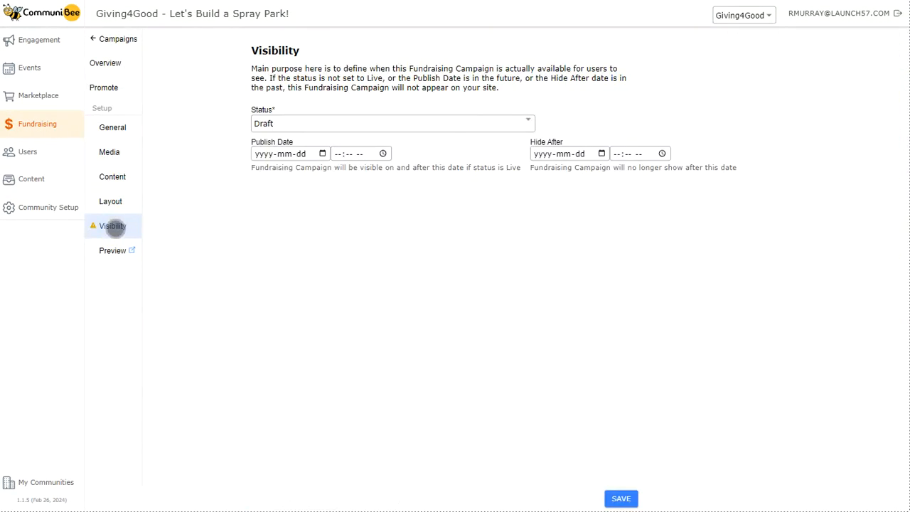
left_click(329, 126)
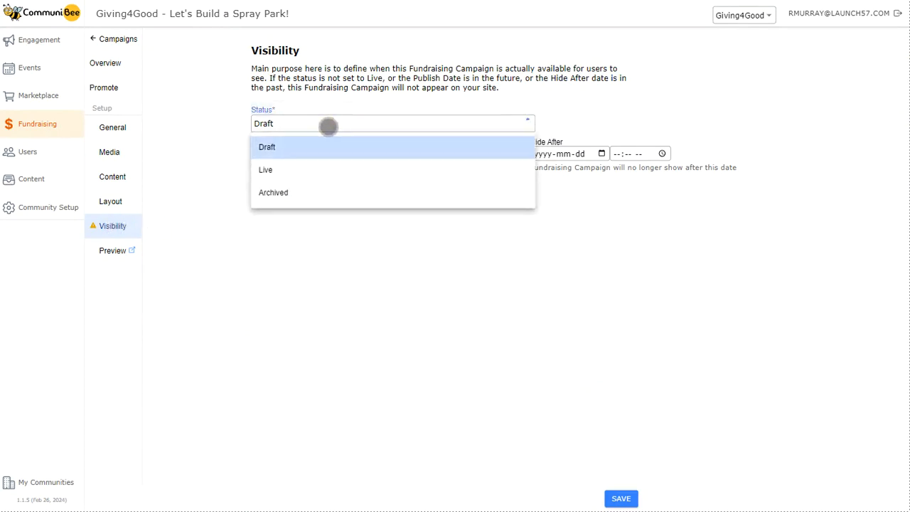
left_click(293, 171)
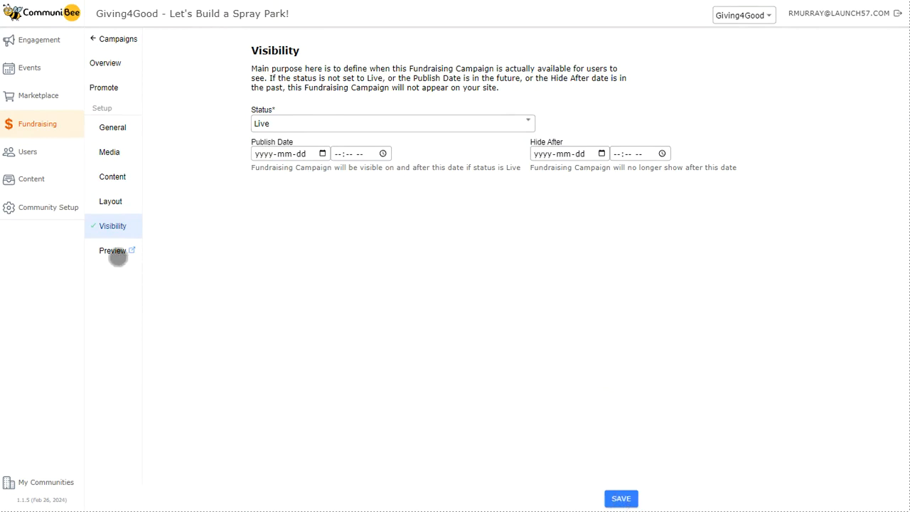
Preview the public campaign page and review its goal progress, fundraising activities and sponsor section.
left_click(113, 251)
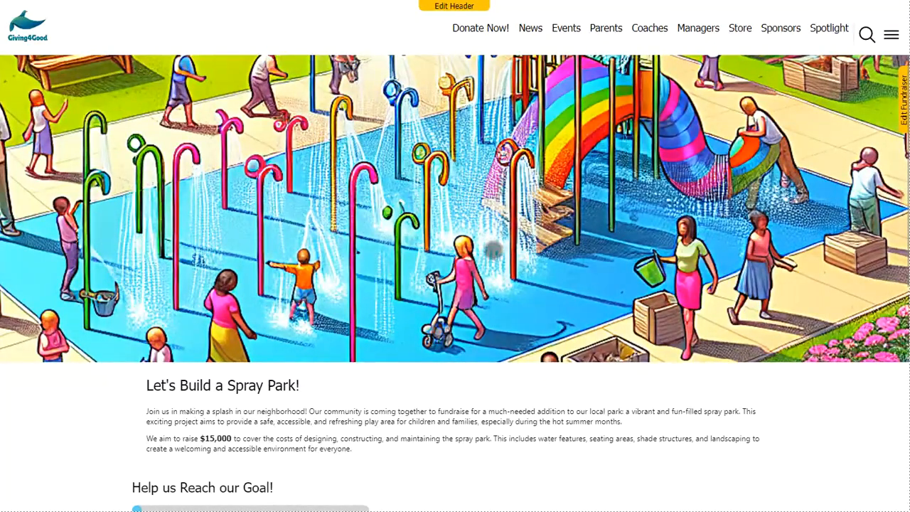
scroll(358, 249, "down", 3)
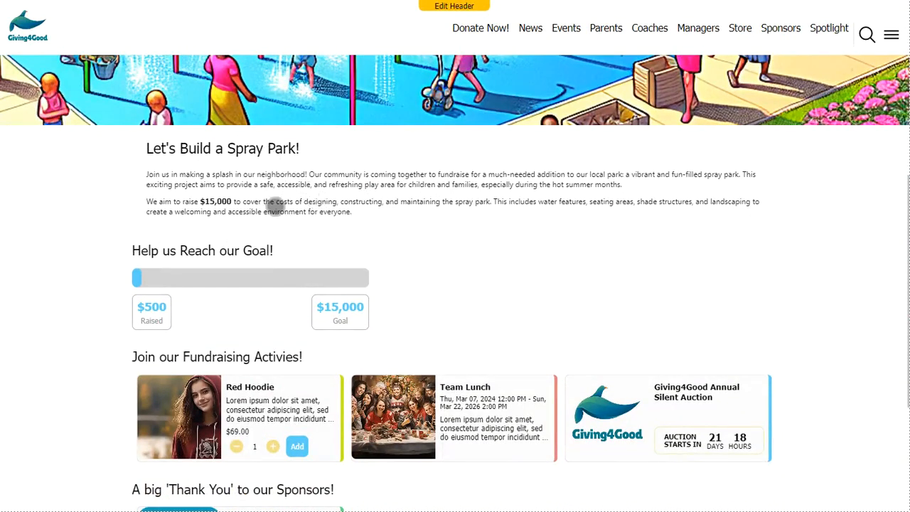
scroll(272, 184, "down", 1)
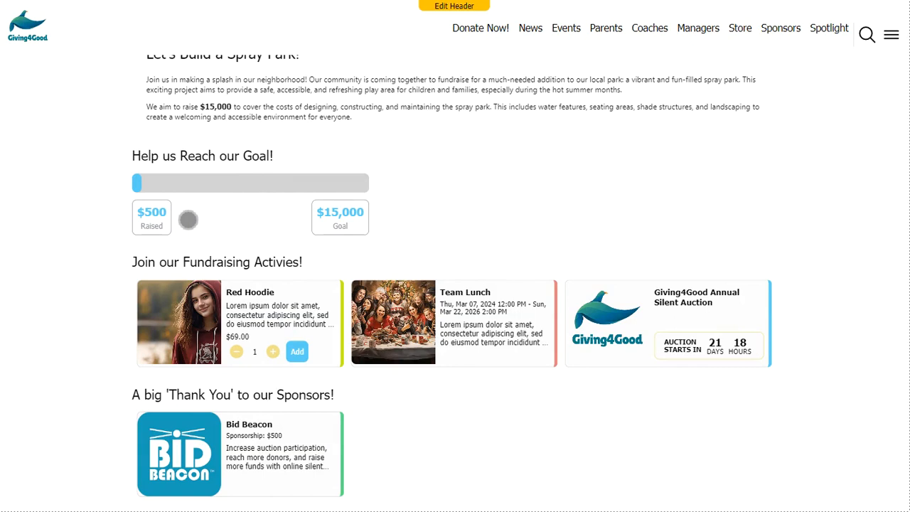
scroll(293, 194, "down", 1)
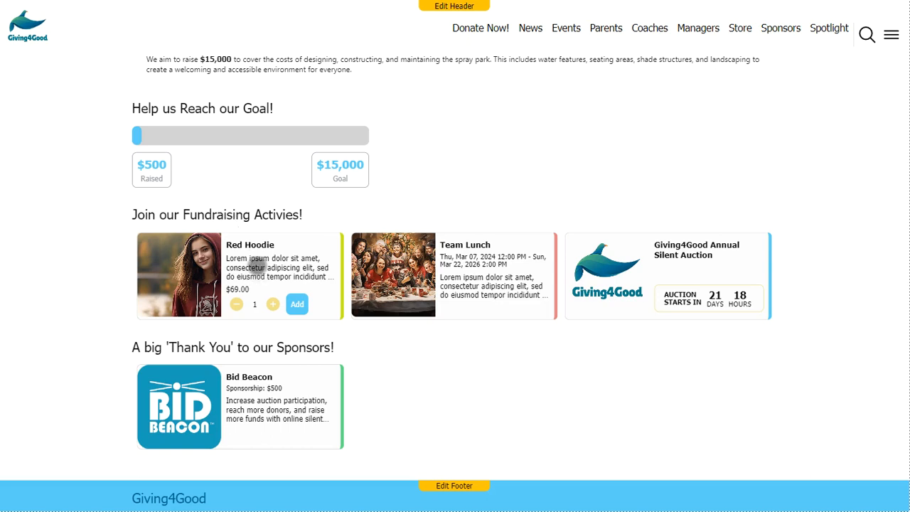
Set the Red Hoodie quantity to 4 on the public campaign page and return to the page's beginning.
left_click(298, 305)
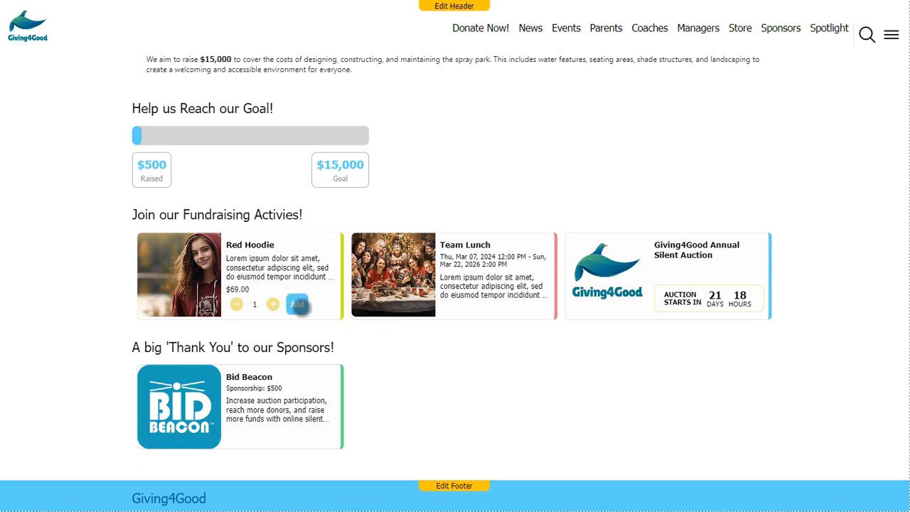
left_click(273, 305)
left_click(273, 304)
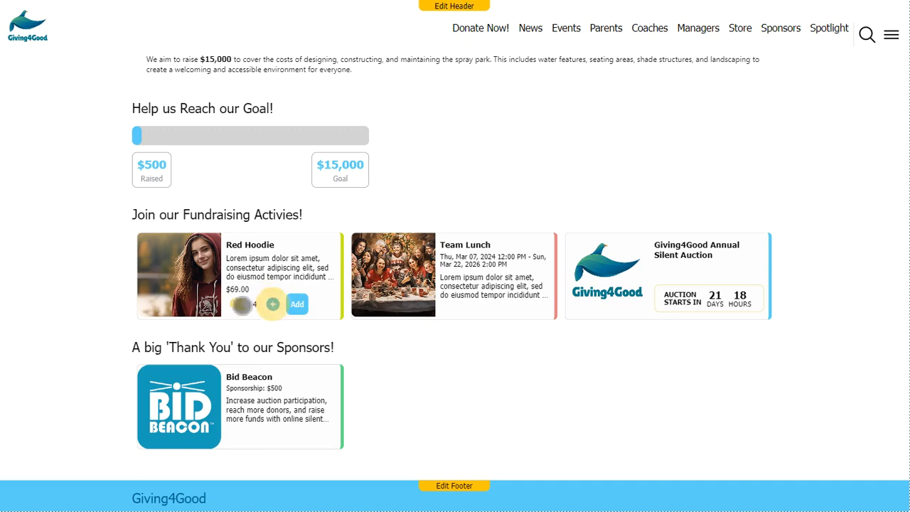
left_click(273, 304)
left_click(302, 307)
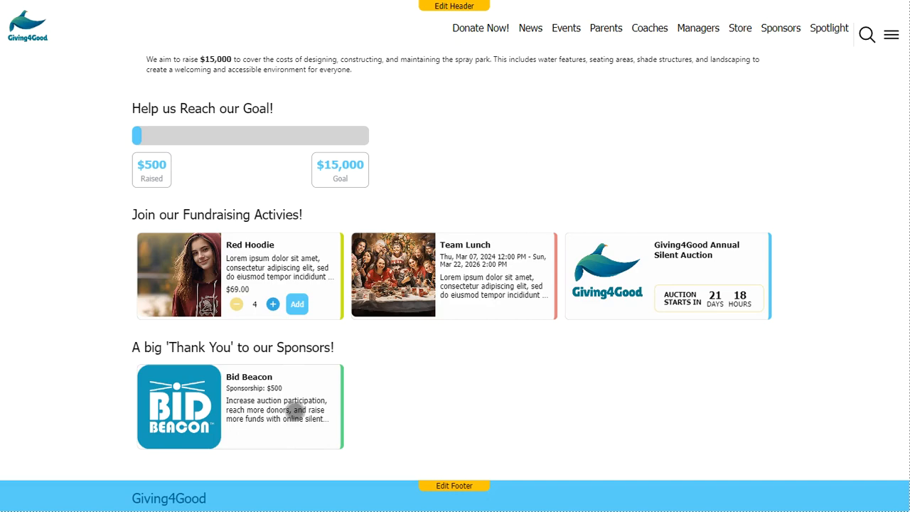
scroll(294, 410, "up", 5)
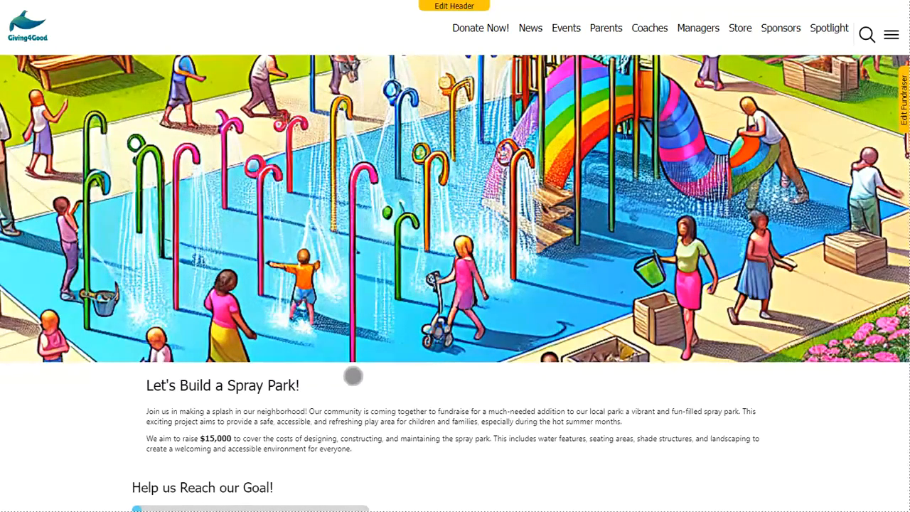